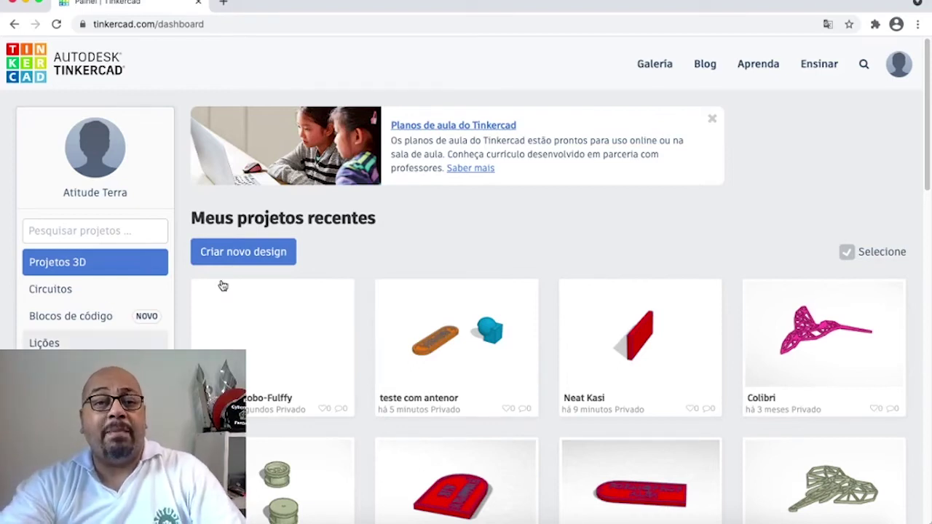
# - Create a new 3D design and rename it "chaveiro video"
pyautogui.click(245, 253)
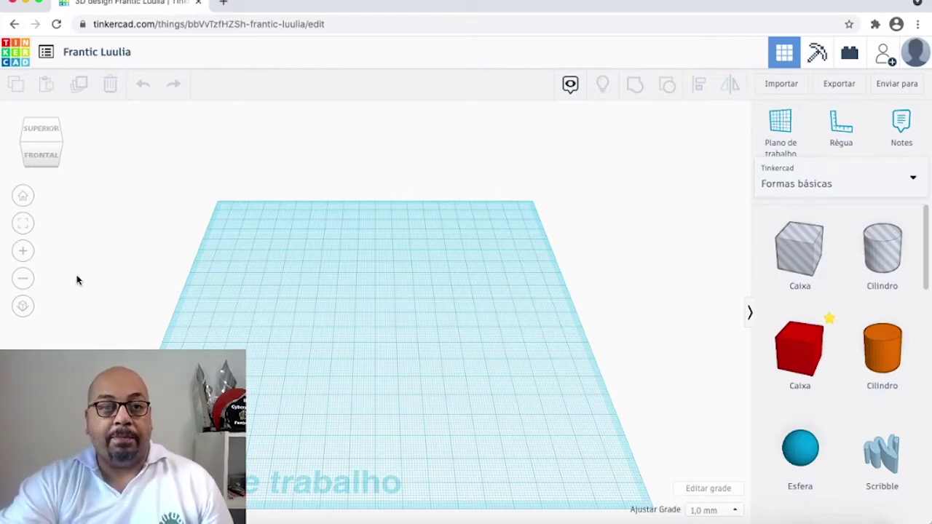
pyautogui.click(130, 52)
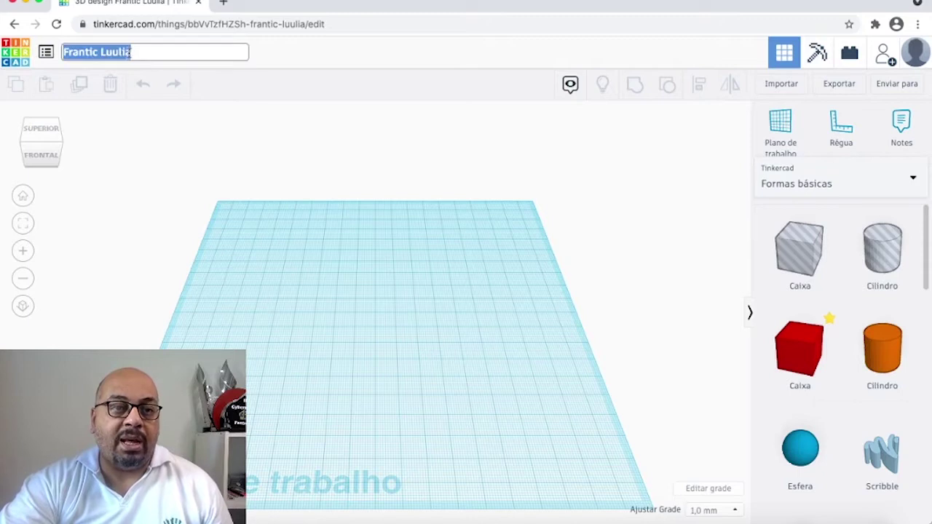
pyautogui.write('cha')
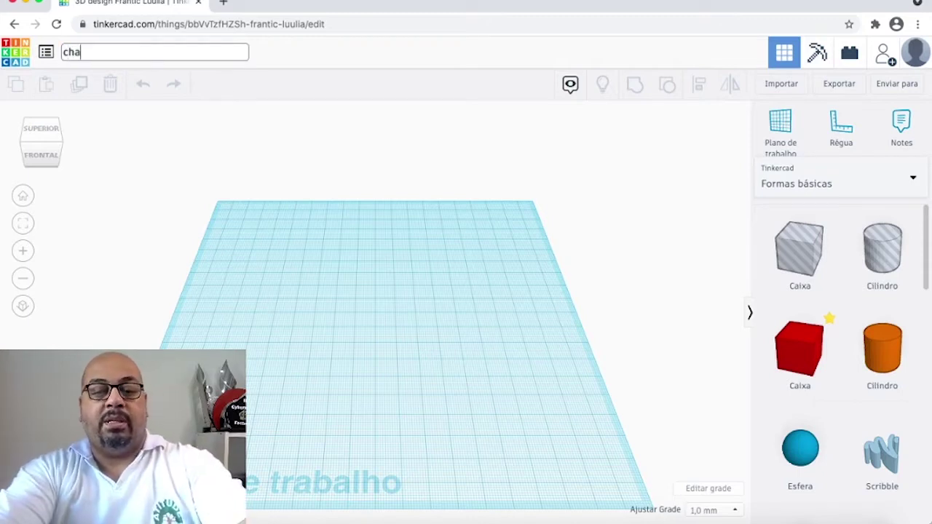
pyautogui.write('veiro v')
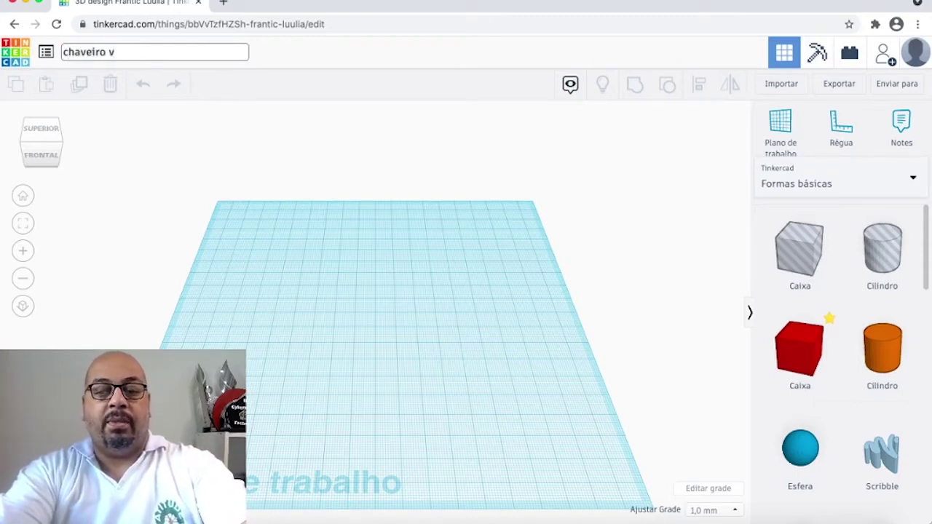
pyautogui.write('ideo')
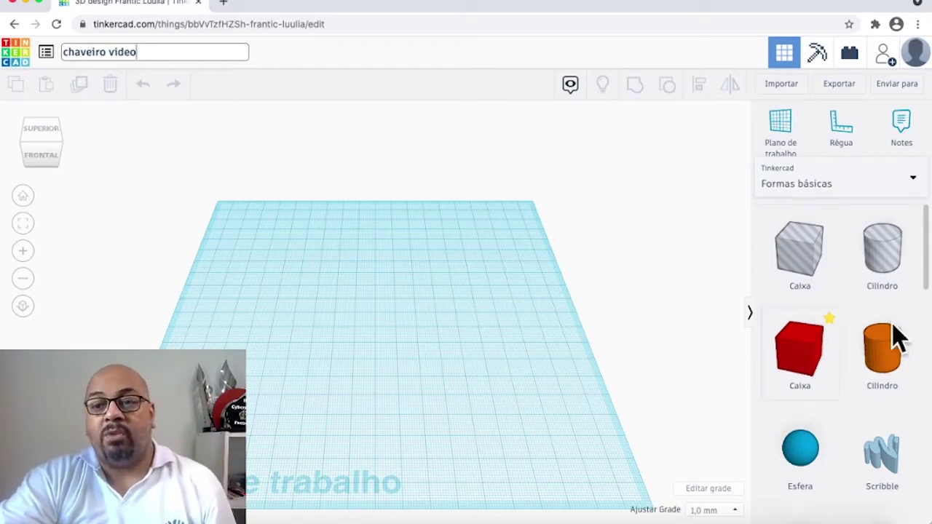
# - Browse the basic shapes and place a solid red box near the middle of the workplane
pyautogui.scroll(-10, 888, 336)
pyautogui.scroll(-5, 874, 333)
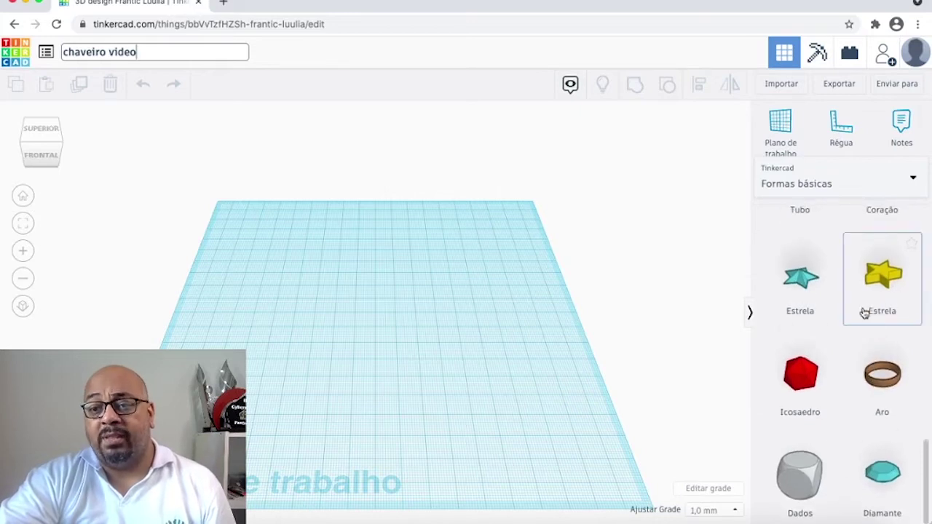
pyautogui.scroll(15, 864, 313)
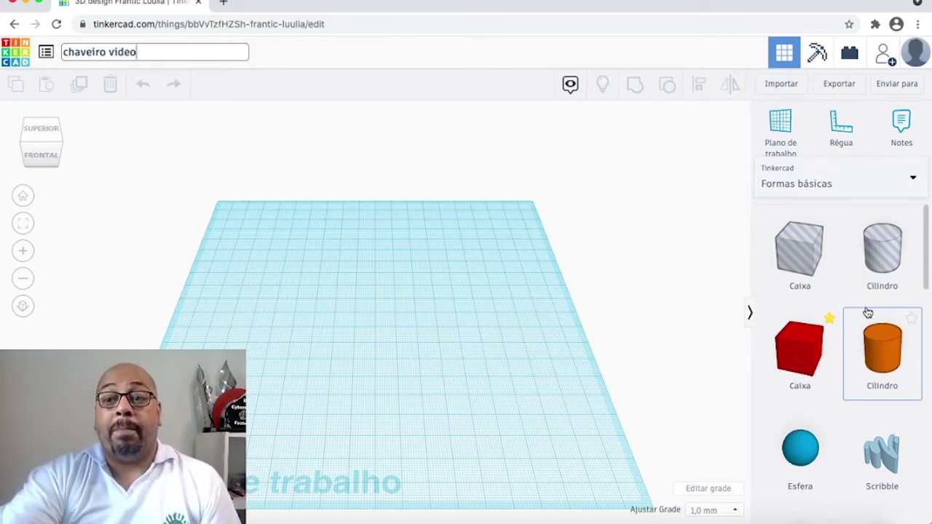
pyautogui.click(799, 343)
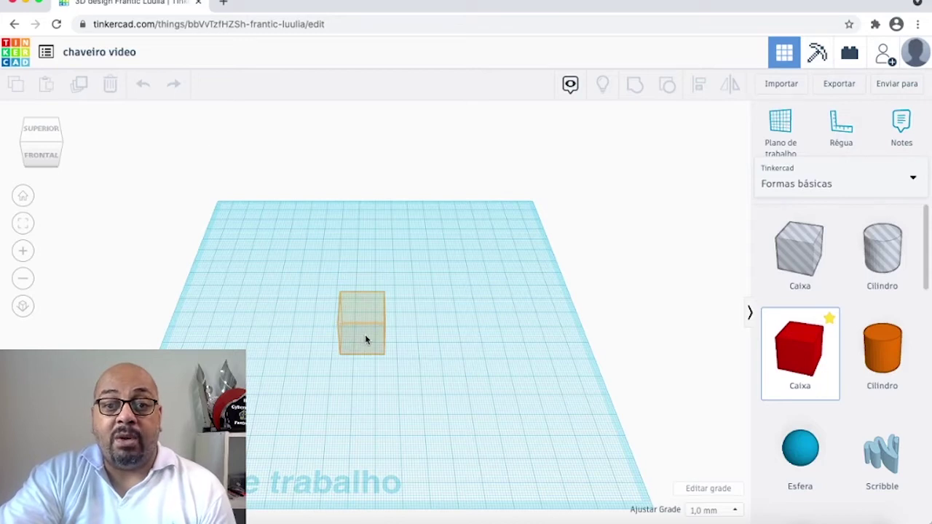
pyautogui.click(365, 339)
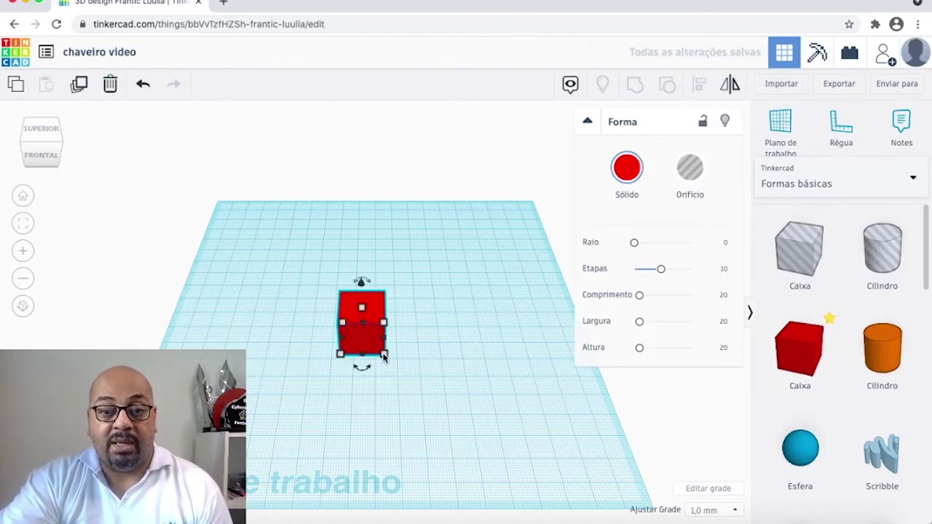
# - Set the box's base to 60 mm long and 25 mm wide
pyautogui.moveTo(385, 355)
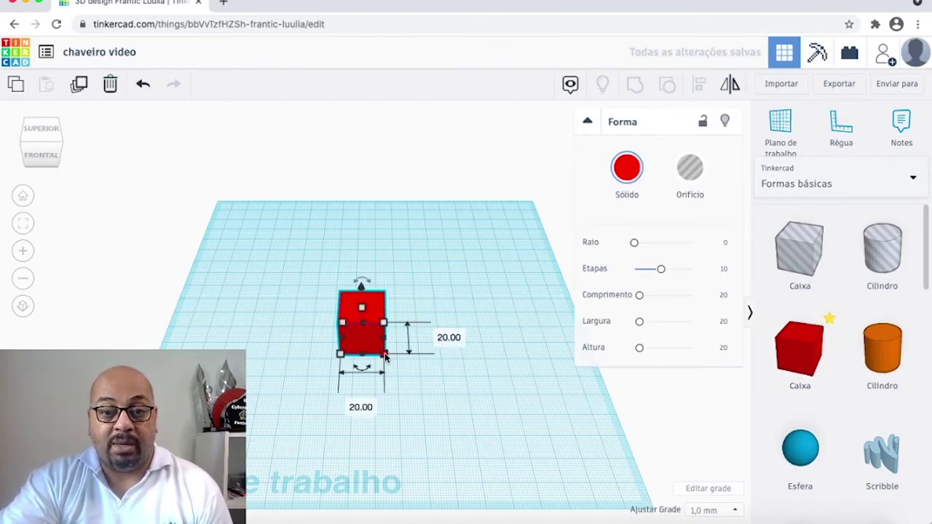
pyautogui.click(363, 407)
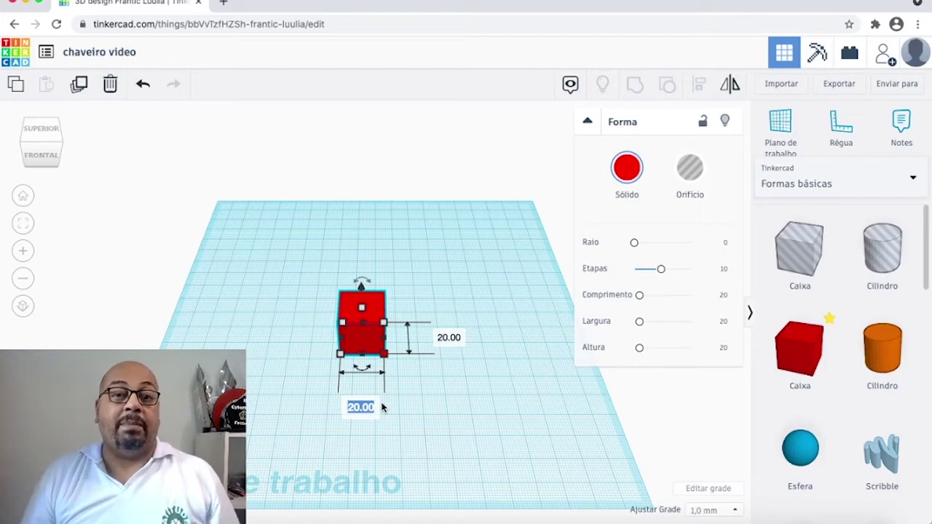
pyautogui.write('60')
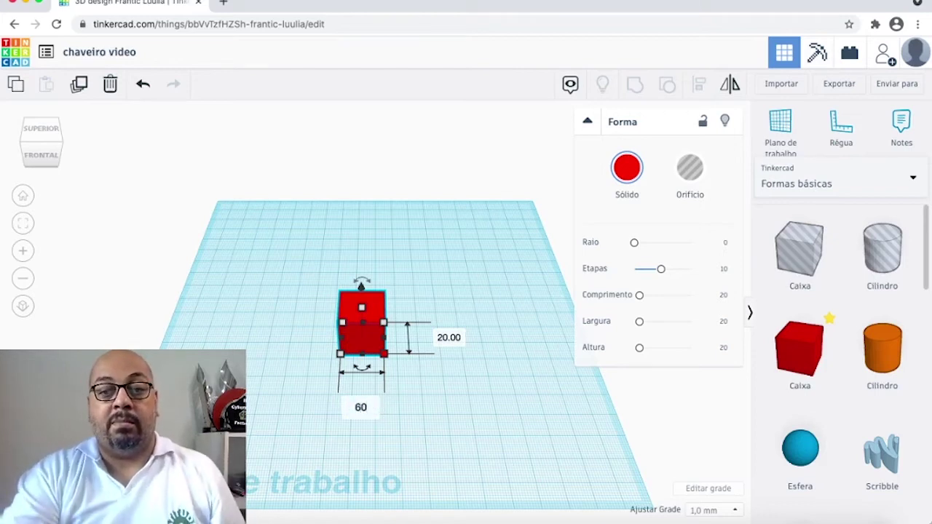
pyautogui.press('Return')
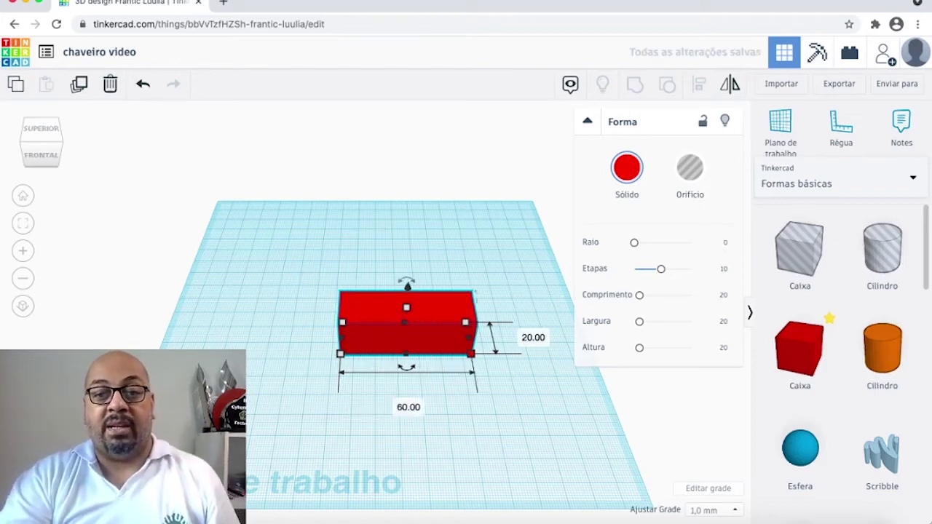
pyautogui.click(537, 337)
pyautogui.write('2')
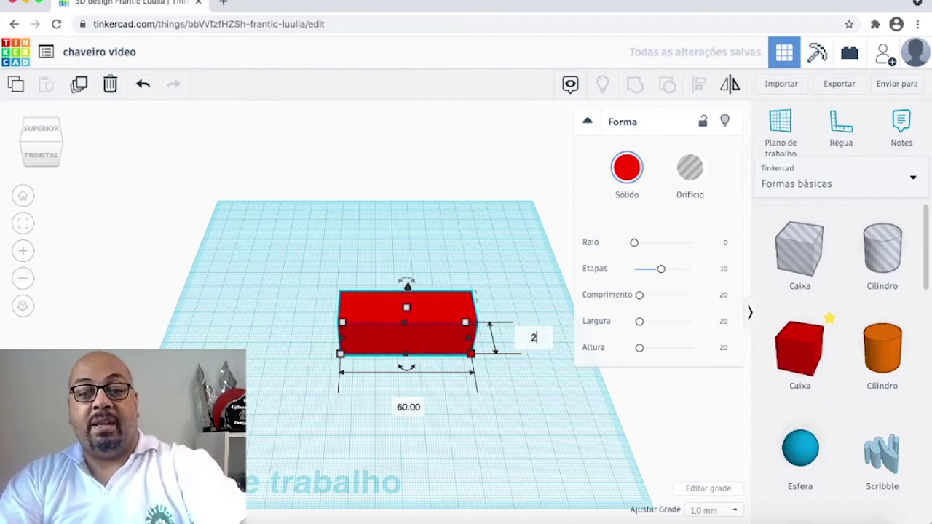
pyautogui.write('5')
pyautogui.press('Return')
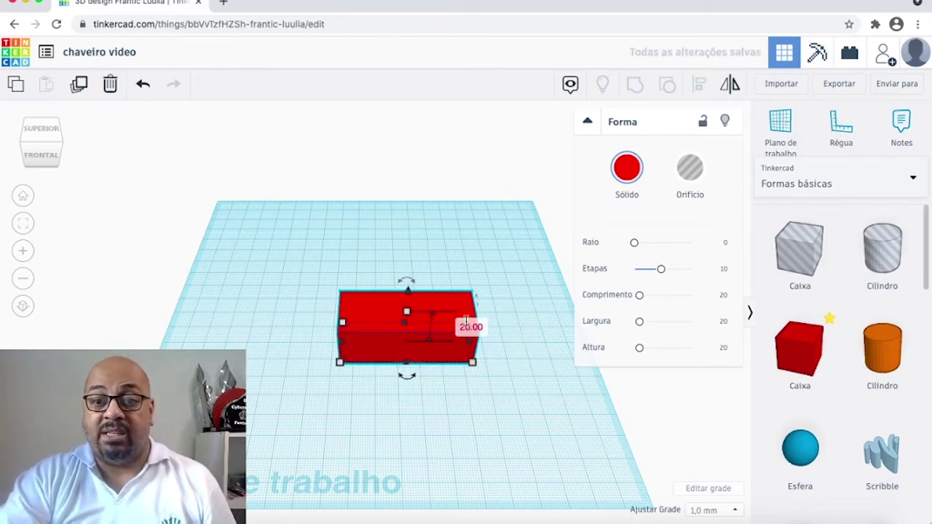
# - Set the box's height to 4 mm so it forms a flat plate
pyautogui.click(471, 326)
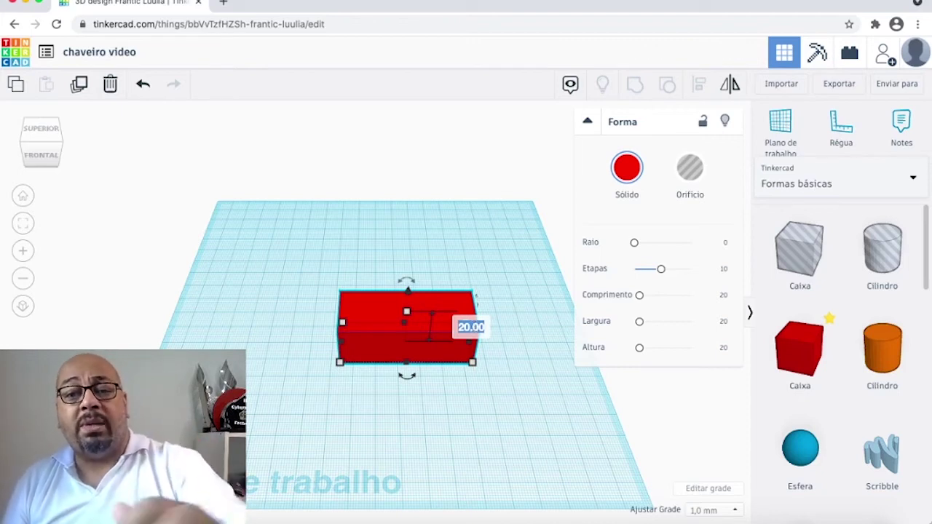
pyautogui.write('4')
pyautogui.press('Return')
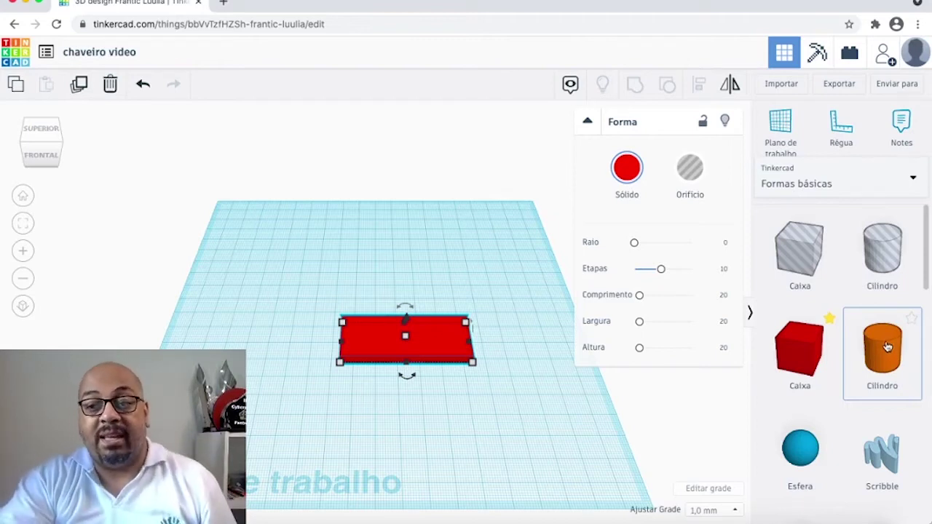
# - Place a solid orange cylinder to the left of the red plate and set its base to 25 by 25 mm
pyautogui.click(295, 330)
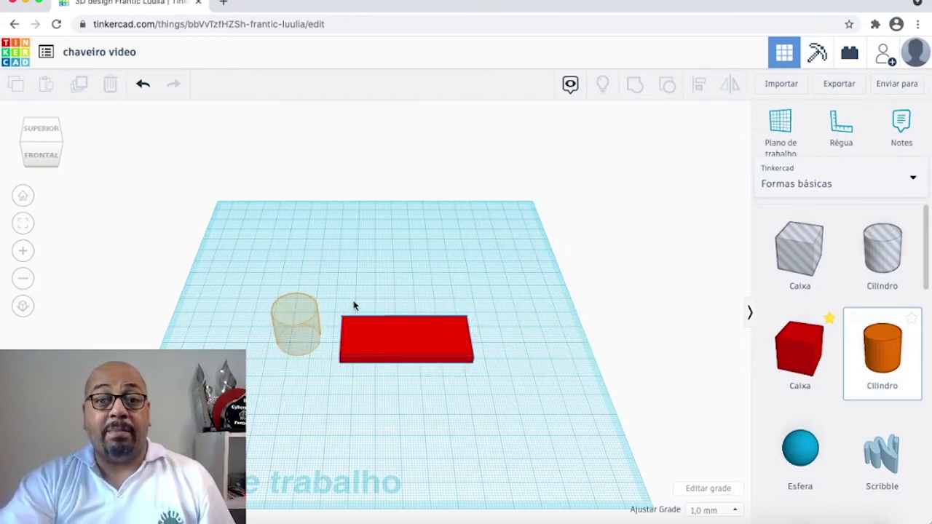
pyautogui.click(422, 299)
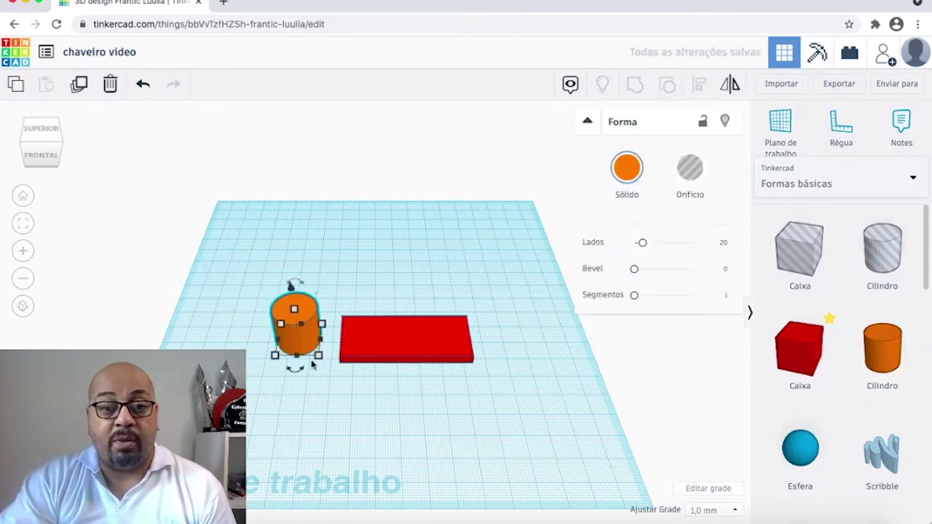
pyautogui.moveTo(318, 359)
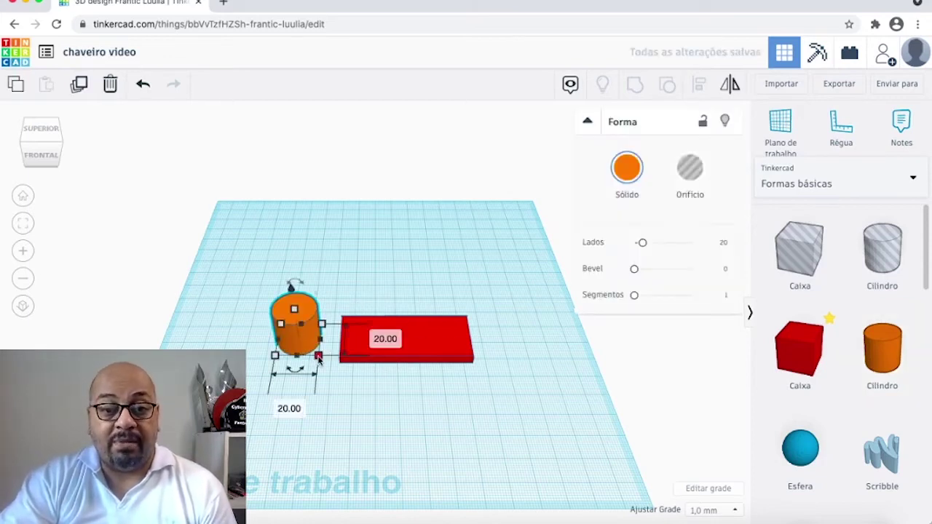
pyautogui.click(295, 408)
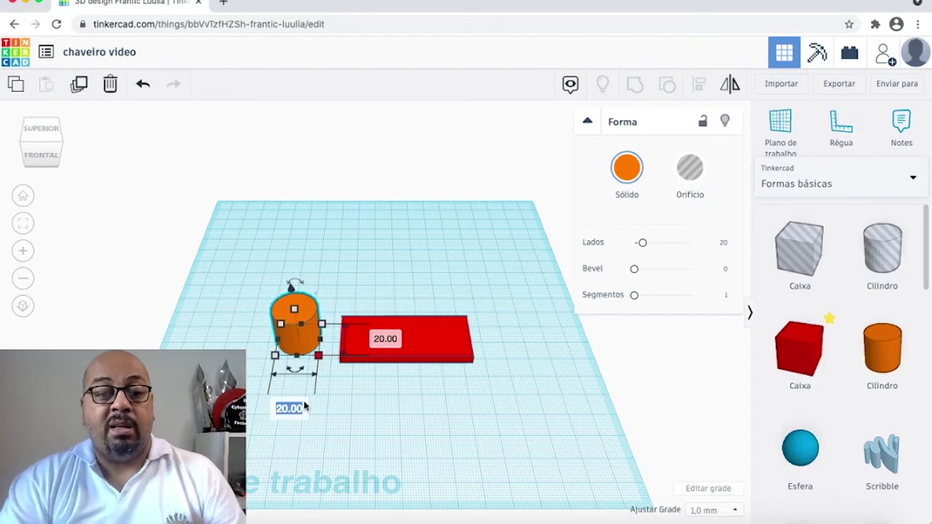
pyautogui.write('25')
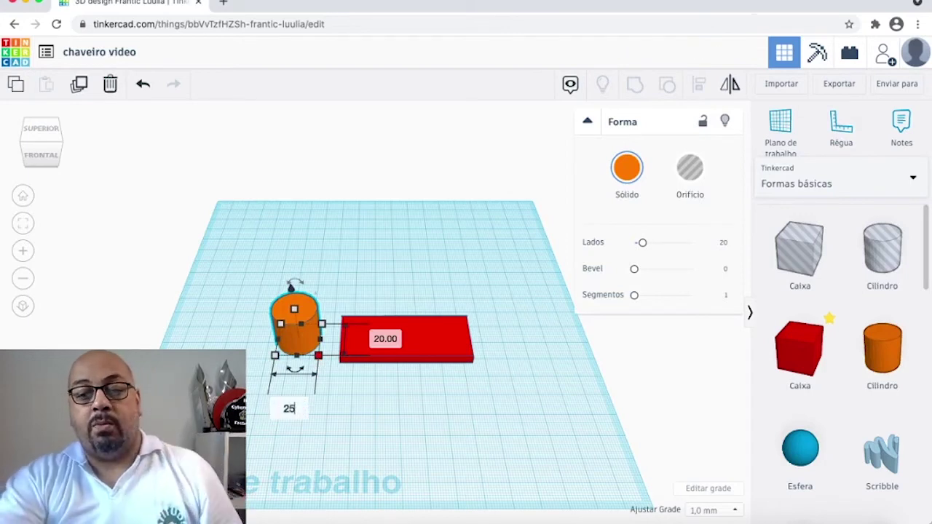
pyautogui.press('Return')
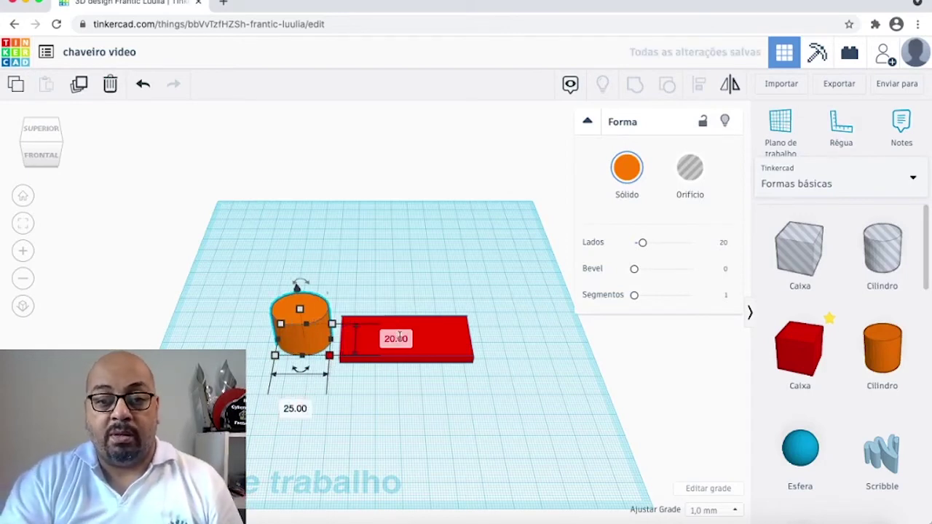
pyautogui.click(401, 337)
pyautogui.write('25')
pyautogui.press('Return')
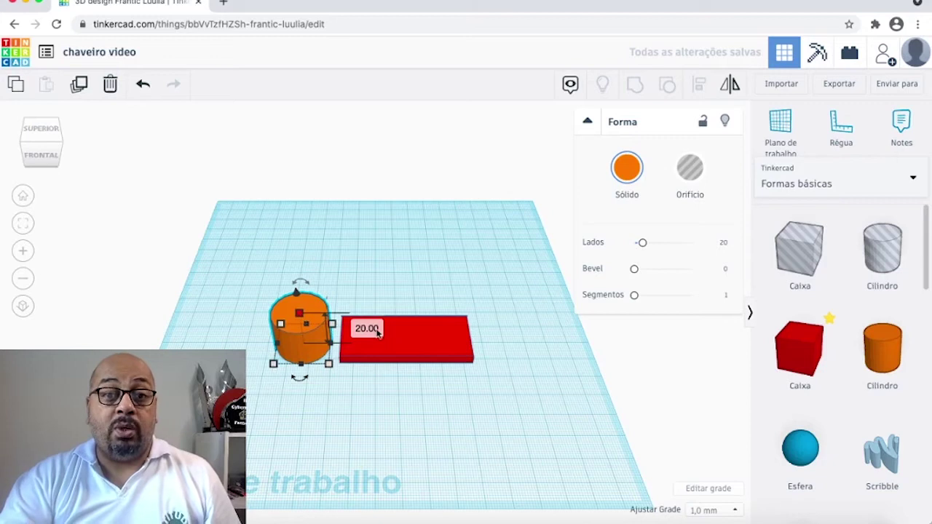
# - Set the cylinder's height to 4 mm to match the plate's thickness
pyautogui.click(375, 329)
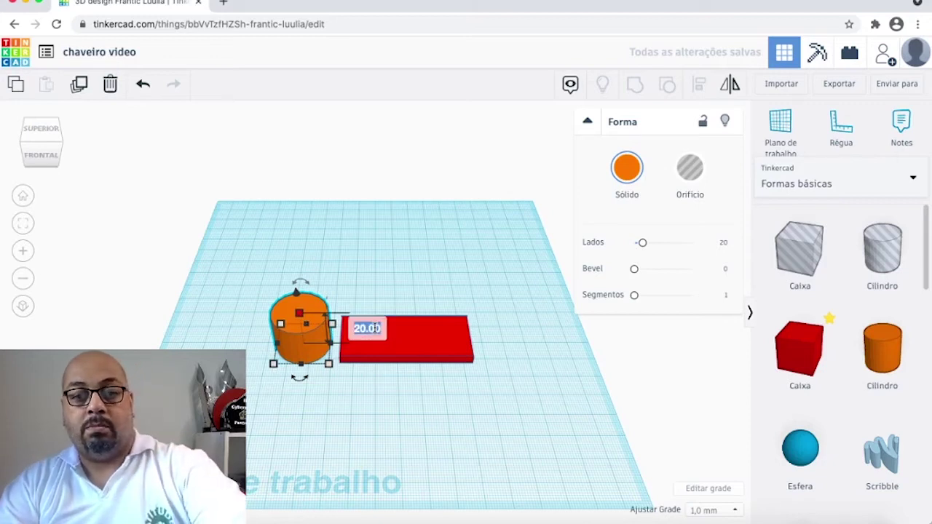
pyautogui.write('4')
pyautogui.press('Return')
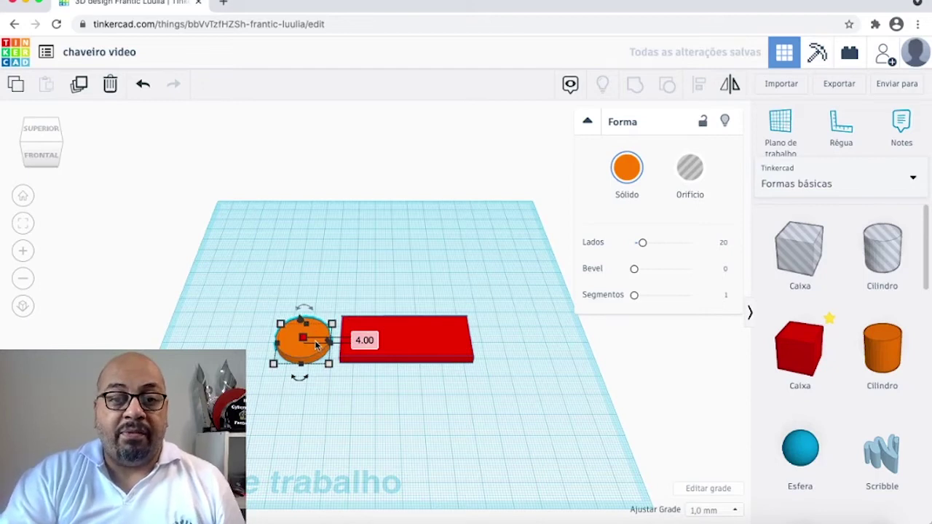
# - Move the orange disc about 18 mm over the red plate's left end to round it off
pyautogui.moveTo(319, 347); pyautogui.dragTo(352, 338)
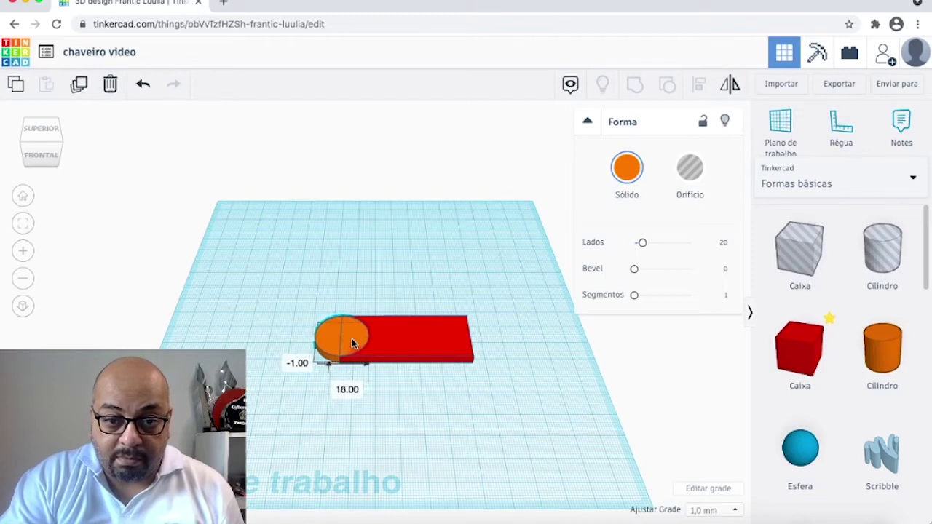
pyautogui.moveTo(352, 339); pyautogui.dragTo(352, 338)
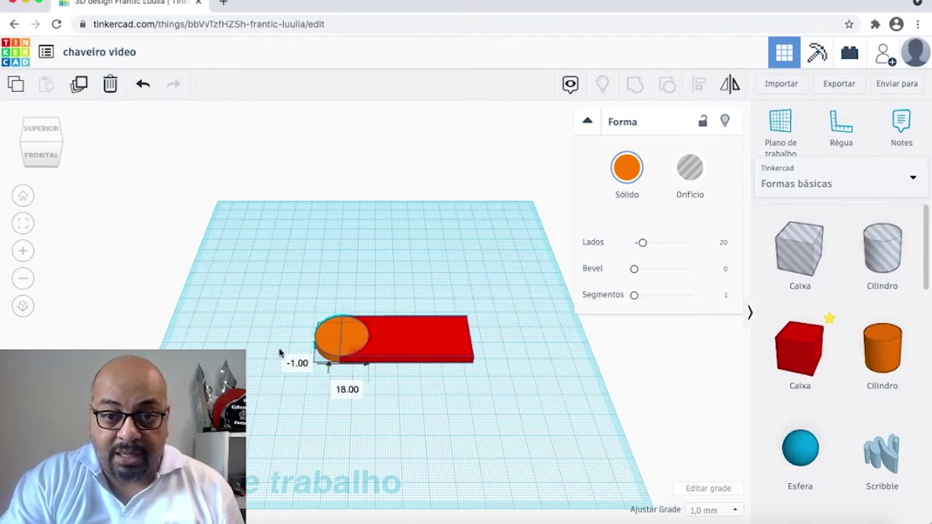
pyautogui.click(313, 332)
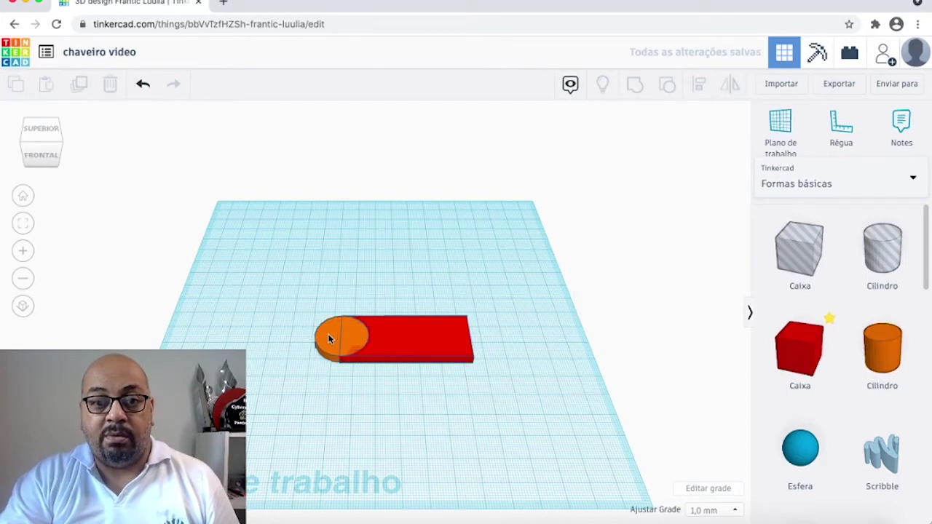
# - Duplicate the orange disc and position the copy over the red plate's right end
pyautogui.click(335, 337)
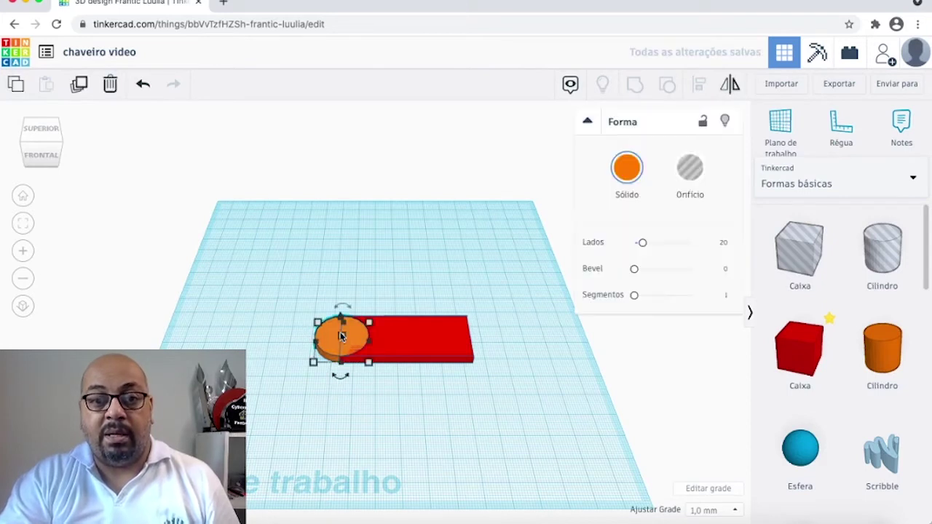
pyautogui.hotkey('ctrl', 'c')
pyautogui.hotkey('ctrl', 'v')
pyautogui.moveTo(381, 336); pyautogui.dragTo(473, 336)
pyautogui.moveTo(491, 336)
pyautogui.mouseDown()
pyautogui.moveTo(499, 337)
pyautogui.moveTo(480, 341)
pyautogui.mouseUp()
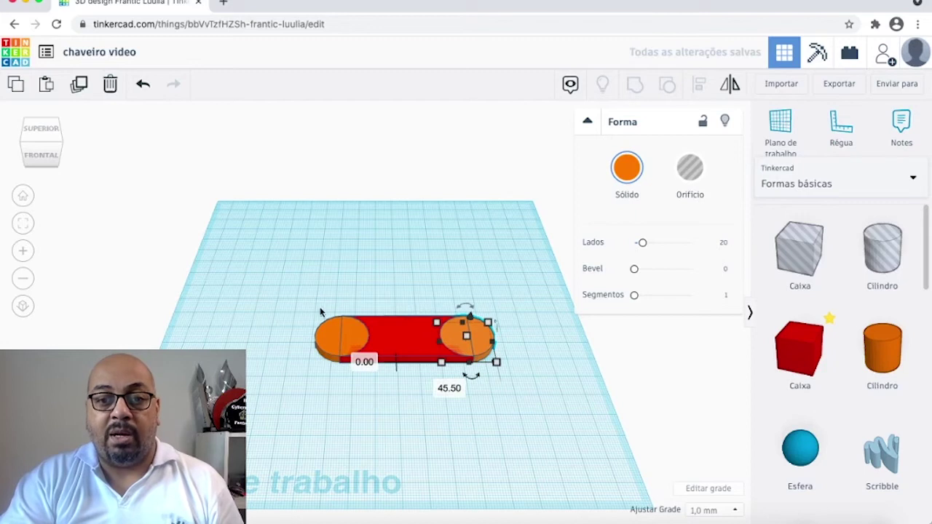
# - Align the plate and both discs on their common centre line across the width, keeping all three shapes selected
pyautogui.moveTo(271, 300); pyautogui.dragTo(537, 370)
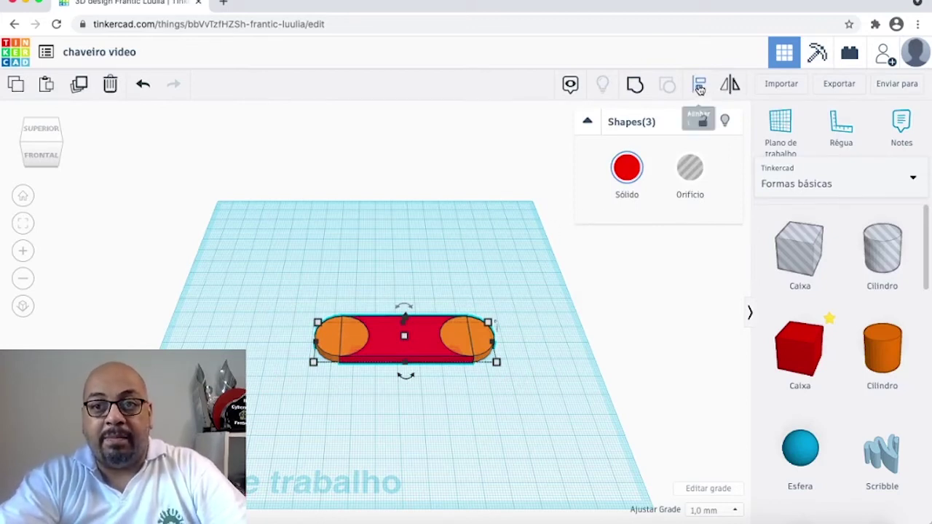
pyautogui.click(698, 86)
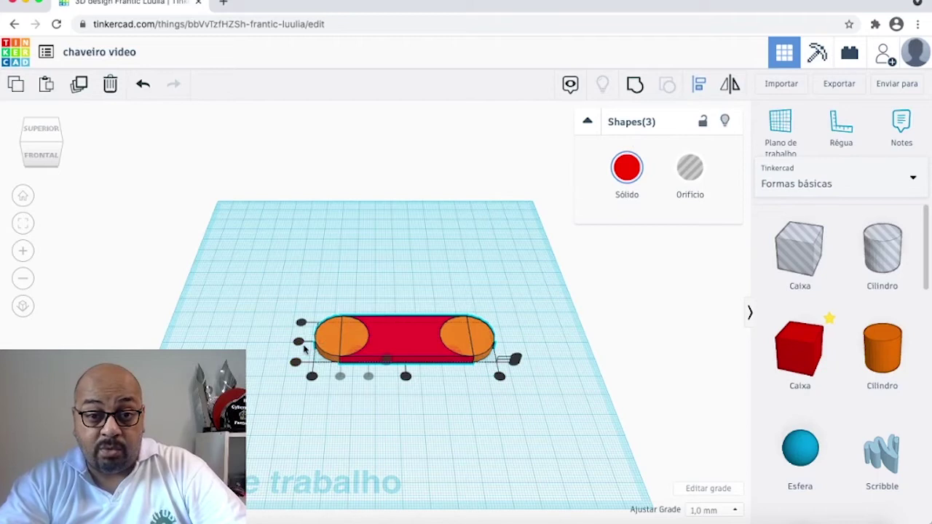
pyautogui.click(300, 343)
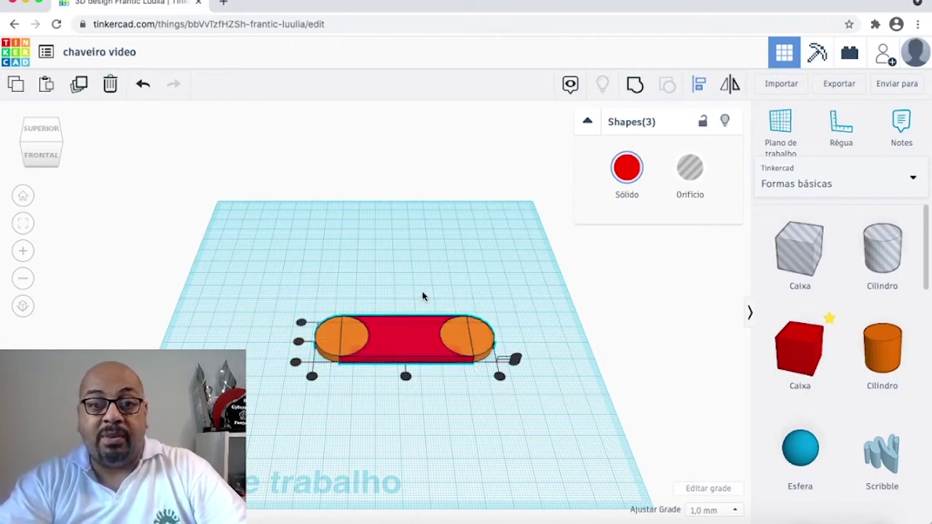
pyautogui.moveTo(335, 298); pyautogui.dragTo(542, 391)
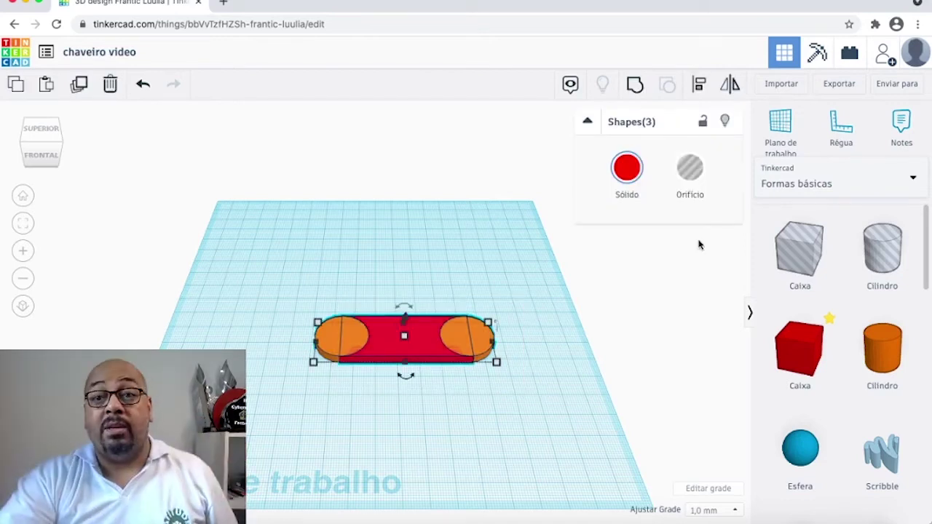
# - Group the red plate and both orange end discs into one solid with rounded ends, and select it
pyautogui.click(636, 86)
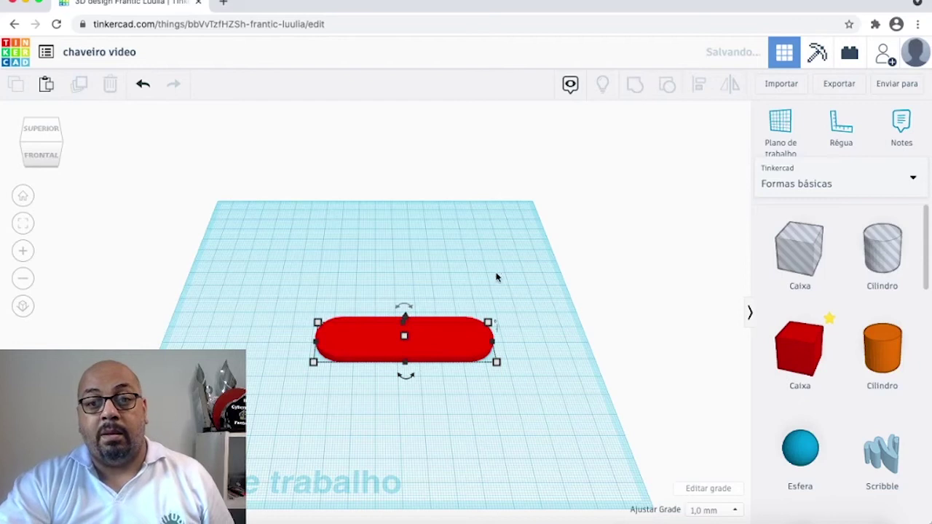
pyautogui.click(277, 353)
pyautogui.click(406, 332)
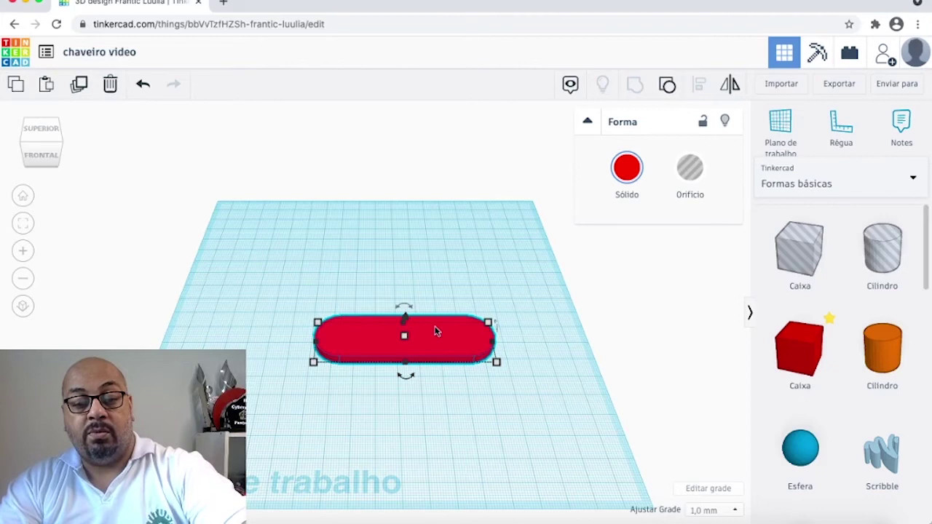
# - Duplicate the rounded plate and place the copy just behind the original on the workplane
pyautogui.hotkey('ctrl', 'v')
pyautogui.moveTo(485, 319); pyautogui.dragTo(416, 274)
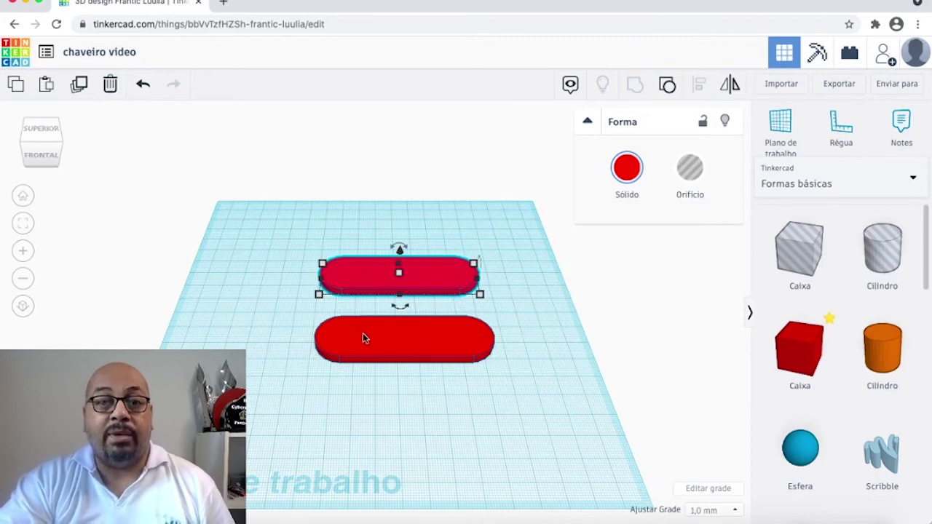
pyautogui.press('Escape')
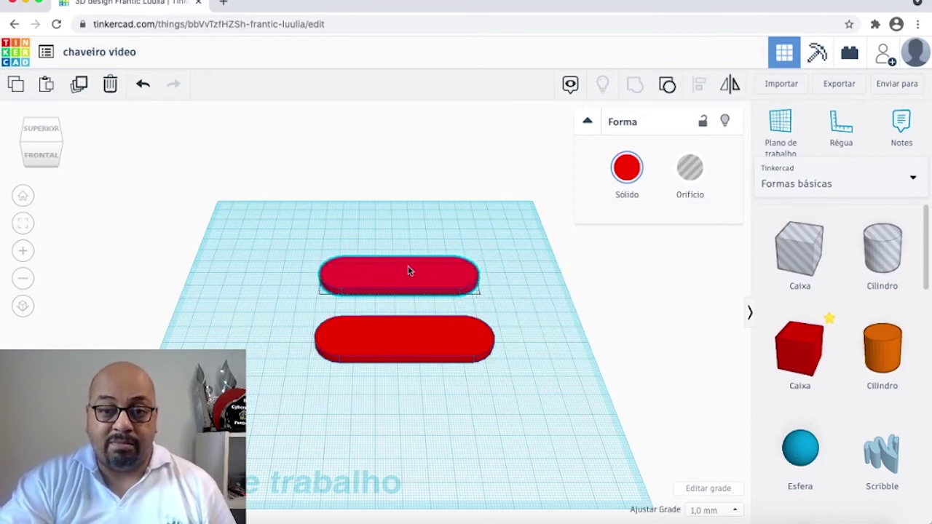
pyautogui.hotkey('ctrl', 'shift', 'g')
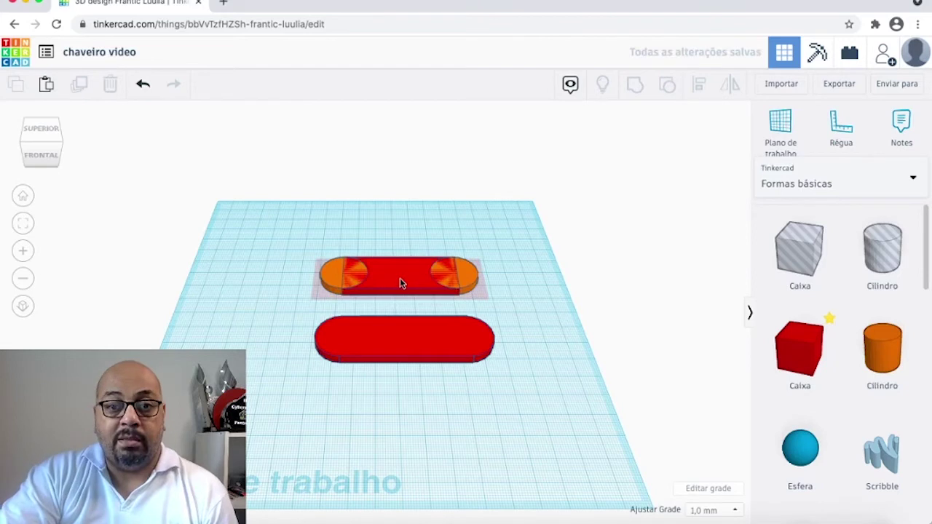
pyautogui.click(483, 266)
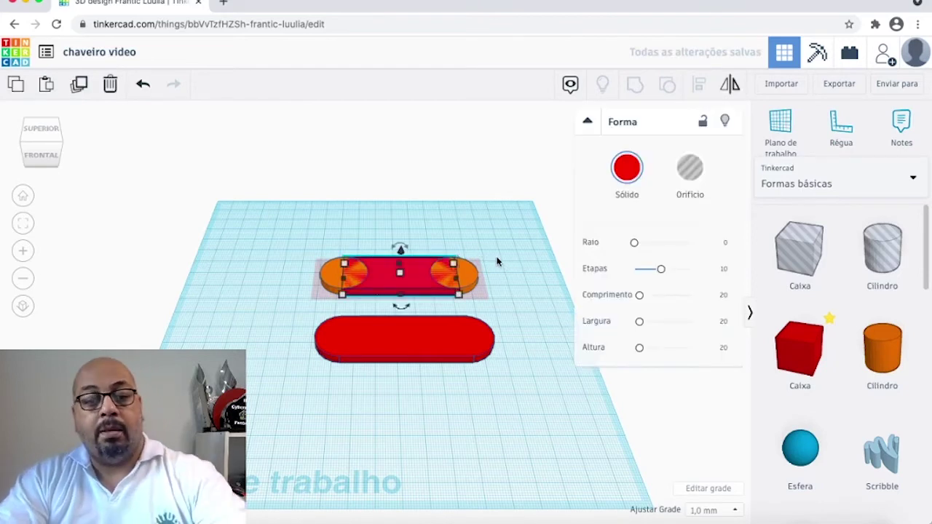
pyautogui.hotkey('ctrl', 'z')
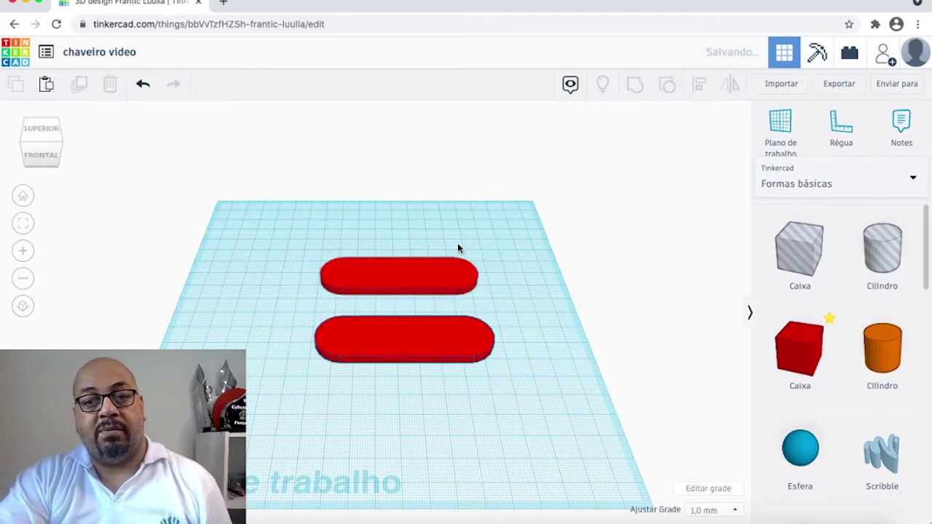
# - Resize the rear copy of the rounded plate to 78 mm long and 20 mm wide
pyautogui.click(425, 275)
pyautogui.moveTo(481, 295)
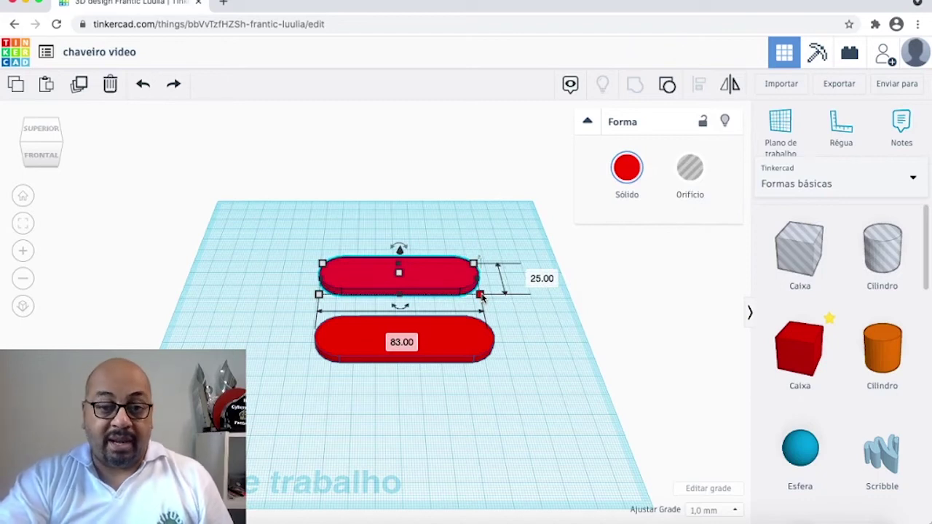
pyautogui.click(412, 342)
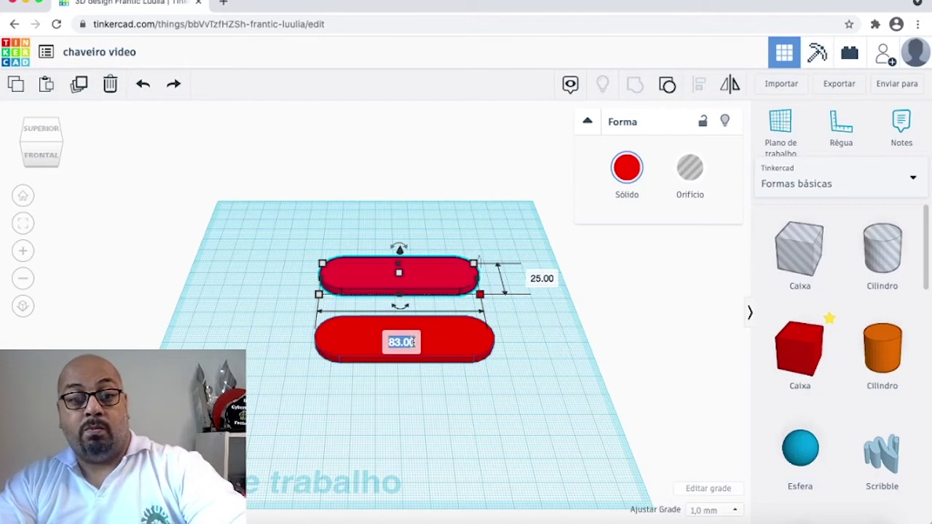
pyautogui.write('78')
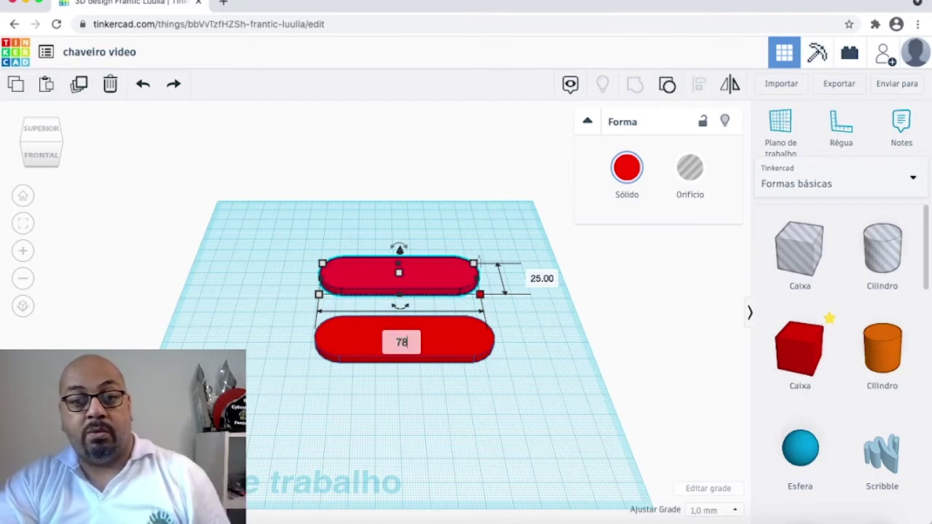
pyautogui.click(545, 280)
pyautogui.write('2')
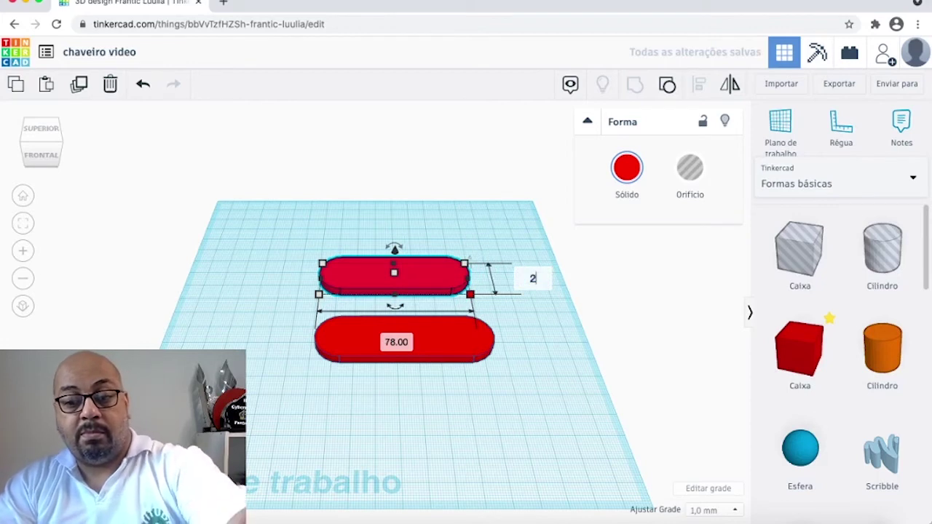
pyautogui.write('0')
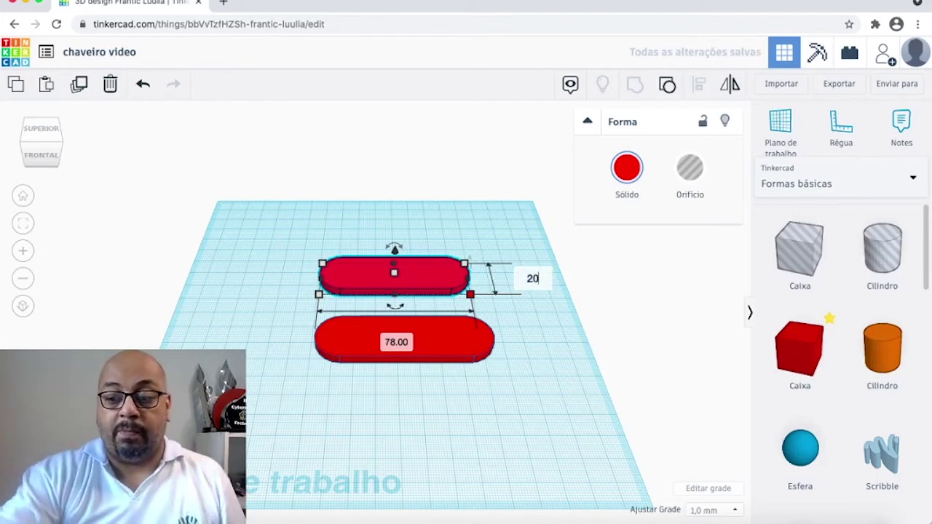
pyautogui.press('Return')
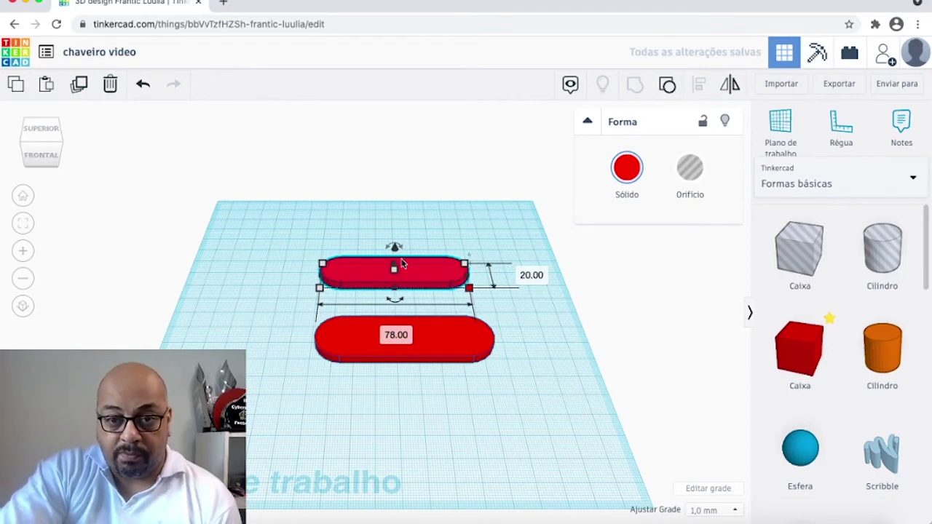
# - Raise the smaller rounded plate 2 mm above the workplane
pyautogui.moveTo(393, 249); pyautogui.dragTo(393, 248)
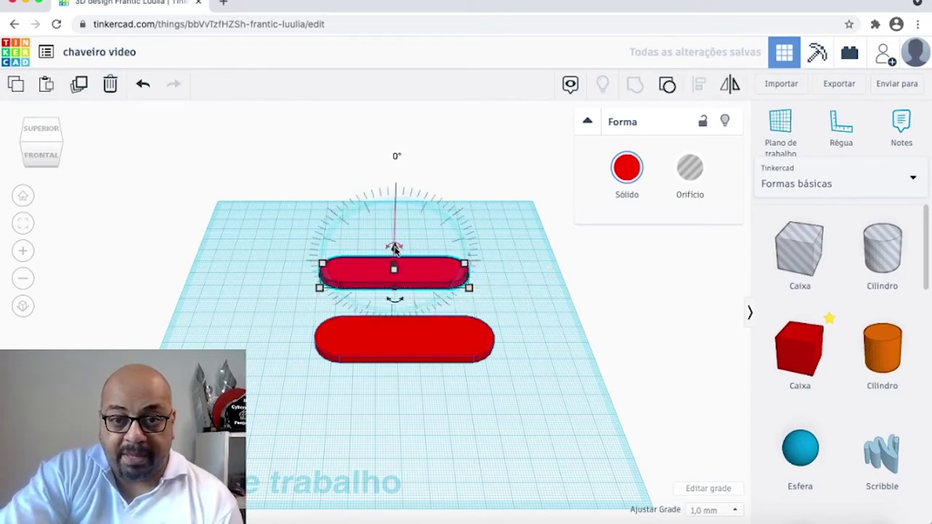
pyautogui.moveTo(393, 249)
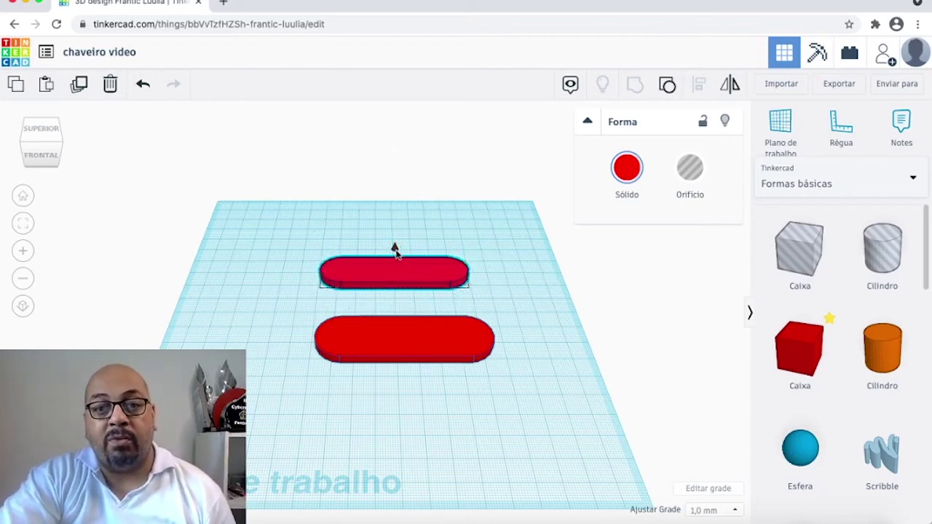
pyautogui.hotkey('ctrl', 'Up')
pyautogui.moveTo(397, 250); pyautogui.dragTo(396, 247)
pyautogui.hotkey('ctrl', 'Down')
pyautogui.hotkey('ctrl', 'Down')
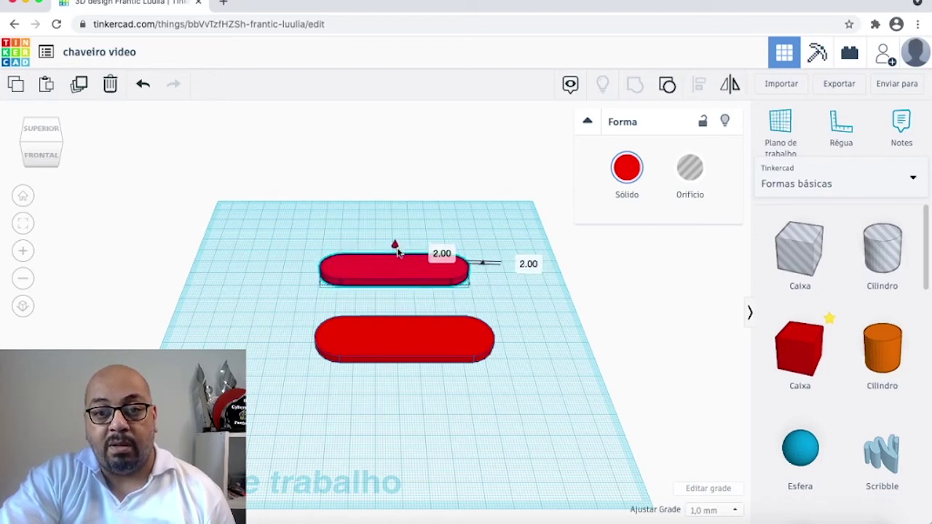
pyautogui.hotkey('ctrl', 'Up')
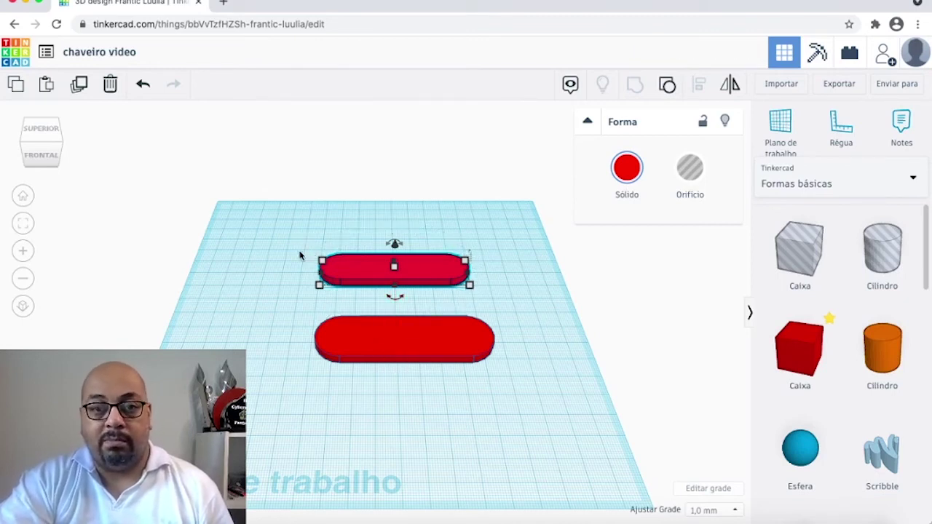
# - Centre both rounded plates on each other along their length and width, and check the overlap from the front
pyautogui.moveTo(291, 249); pyautogui.dragTo(521, 391)
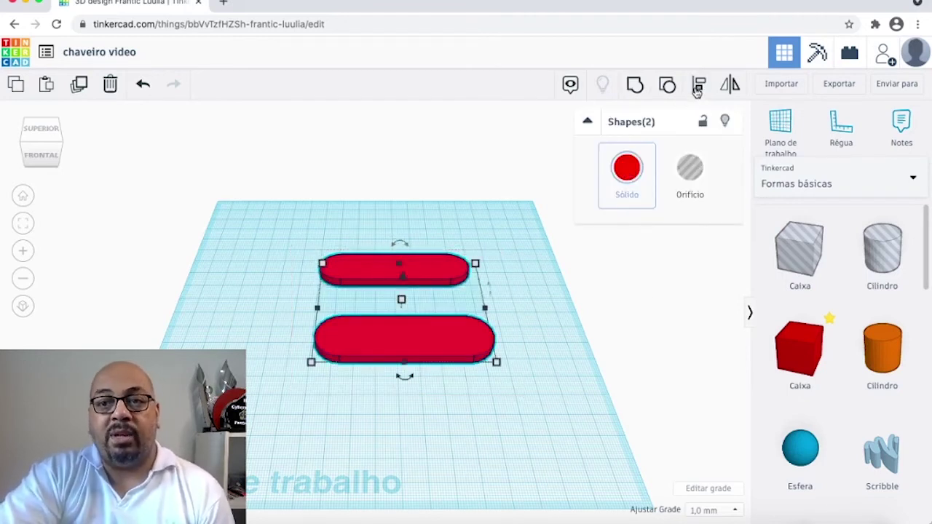
pyautogui.click(699, 86)
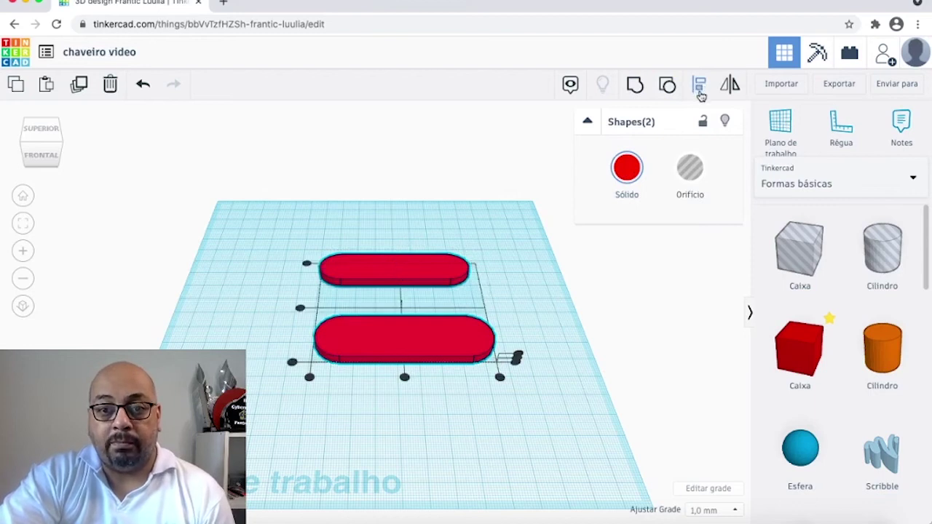
pyautogui.click(300, 310)
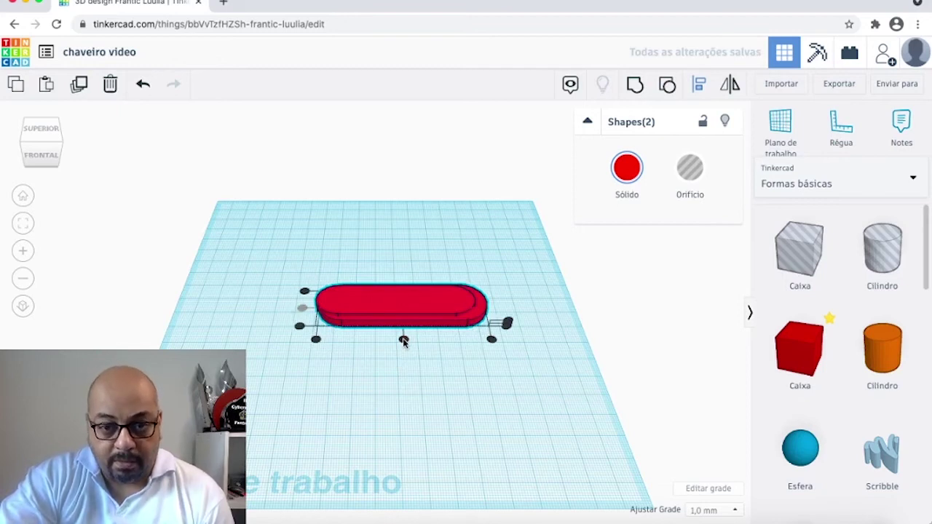
pyautogui.click(403, 340)
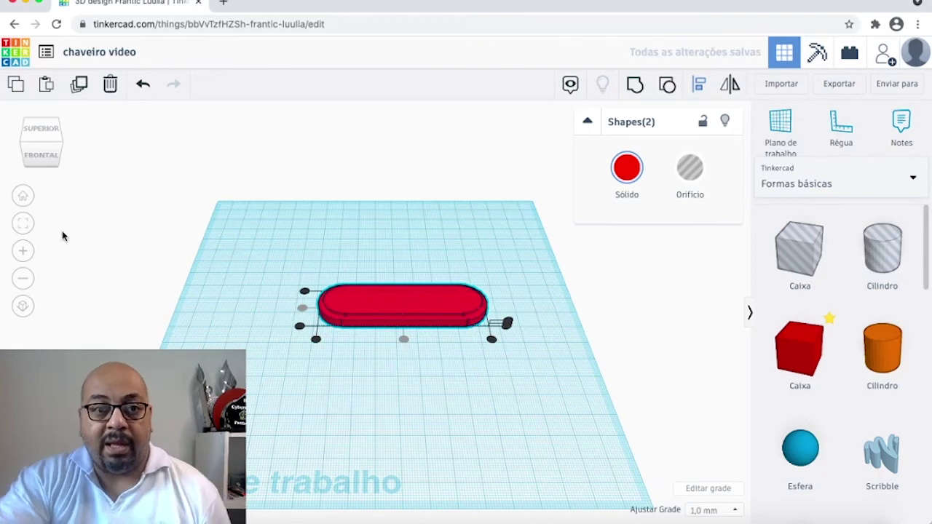
pyautogui.click(38, 148)
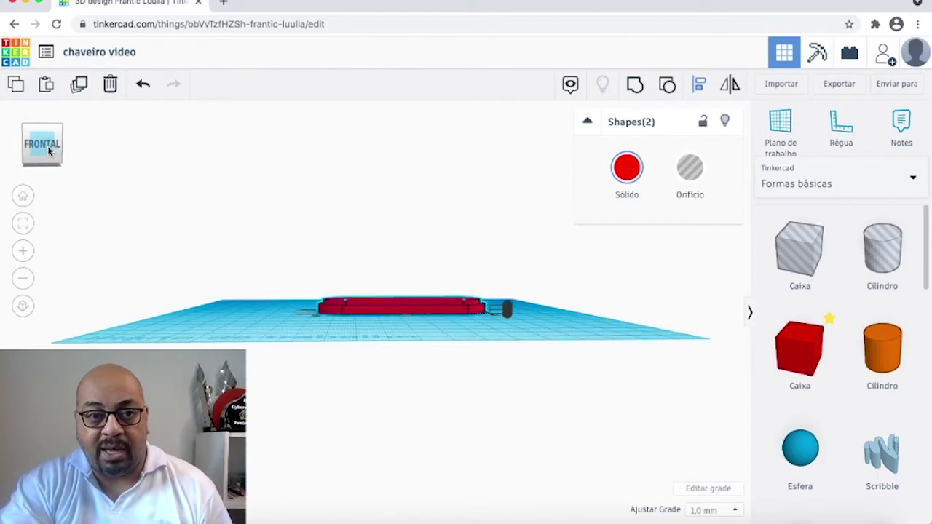
pyautogui.click(47, 146)
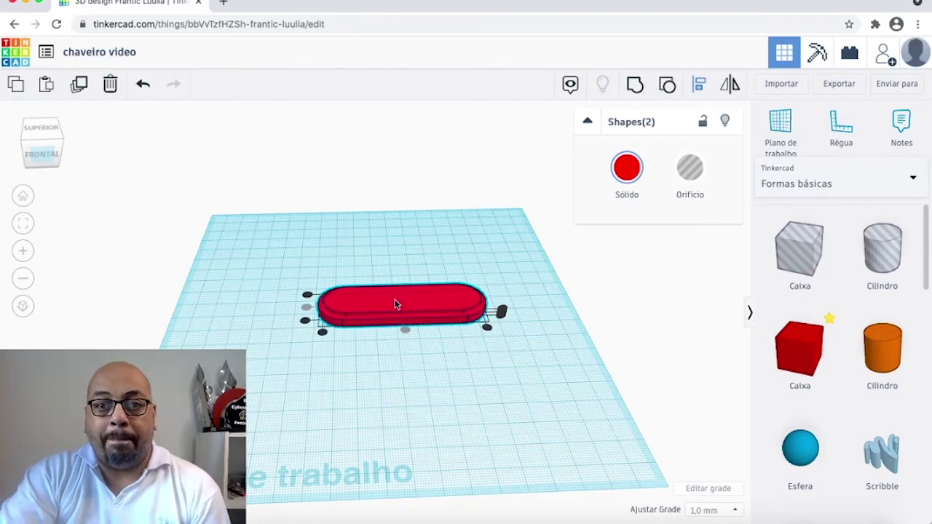
pyautogui.click(399, 247)
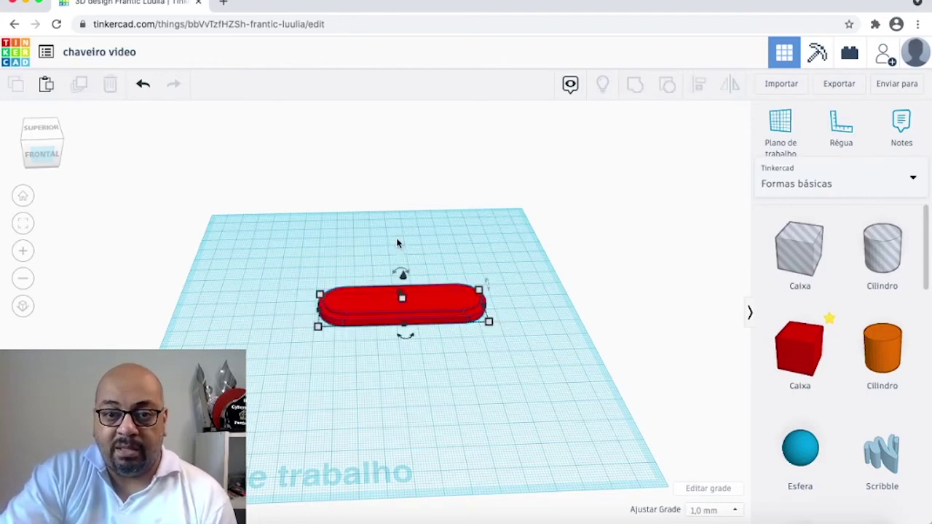
# - Turn the smaller raised plate into a hole and group it with the larger plate to cut a recess
pyautogui.click(397, 306)
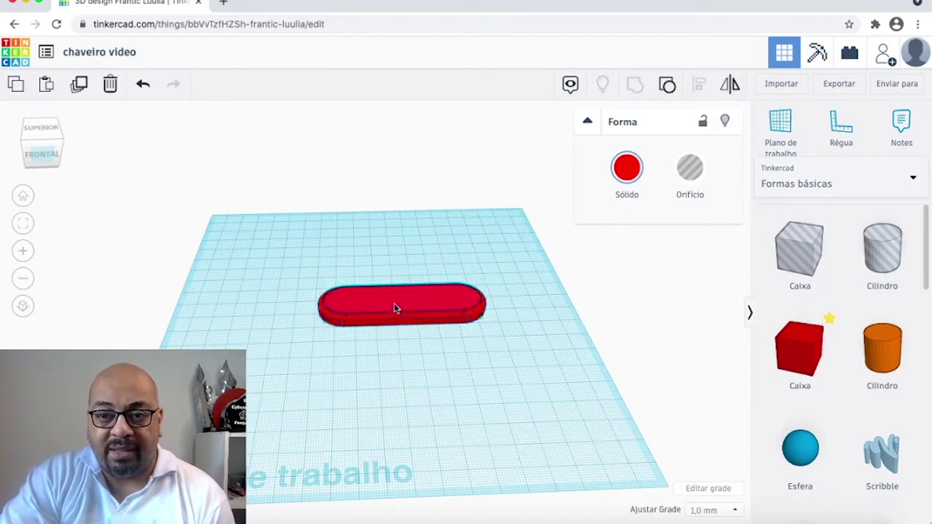
pyautogui.click(691, 172)
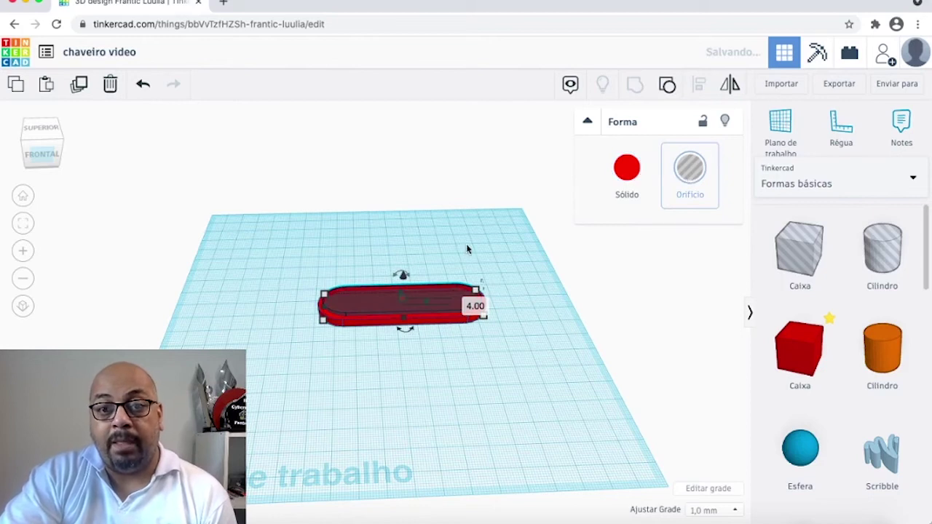
pyautogui.moveTo(254, 257); pyautogui.dragTo(514, 349)
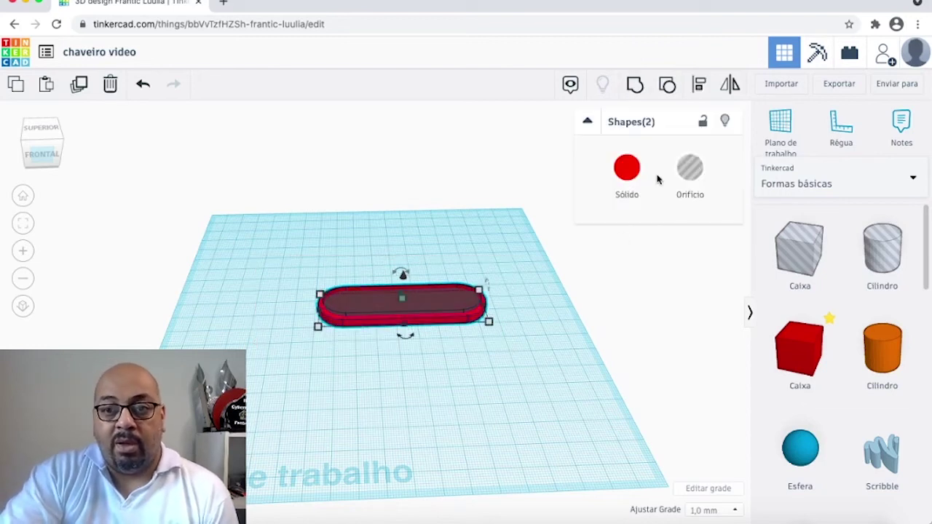
pyautogui.click(635, 85)
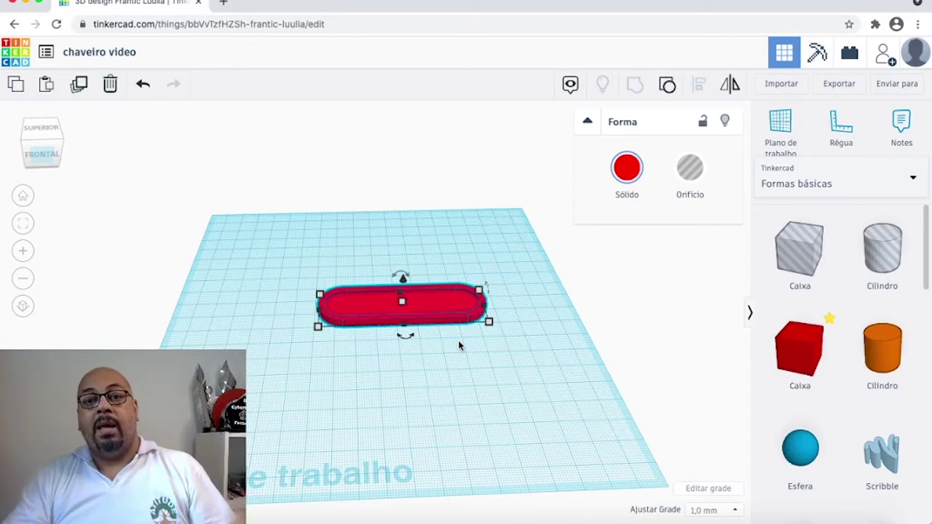
# - Add a text shape to the workplane in front of the recessed plate
pyautogui.scroll(-4, 826, 376)
pyautogui.scroll(-5, 833, 373)
pyautogui.click(883, 362)
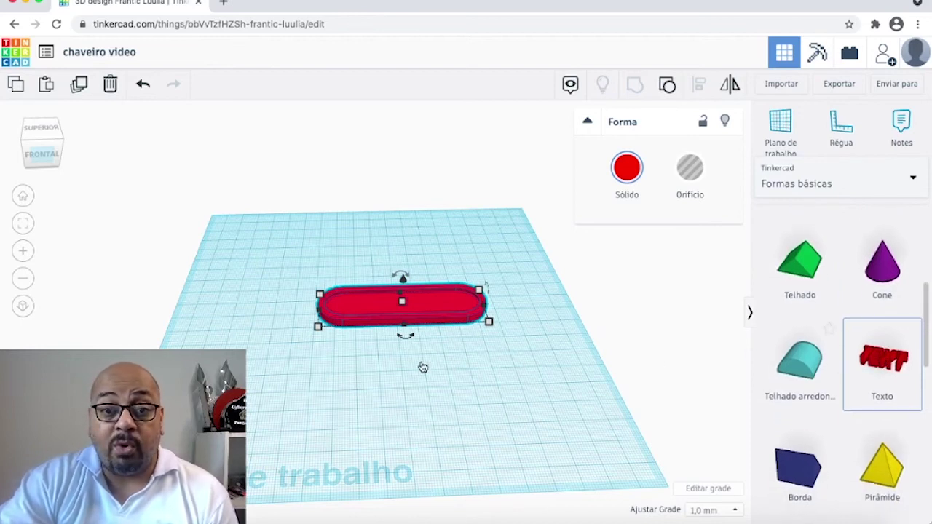
pyautogui.click(350, 368)
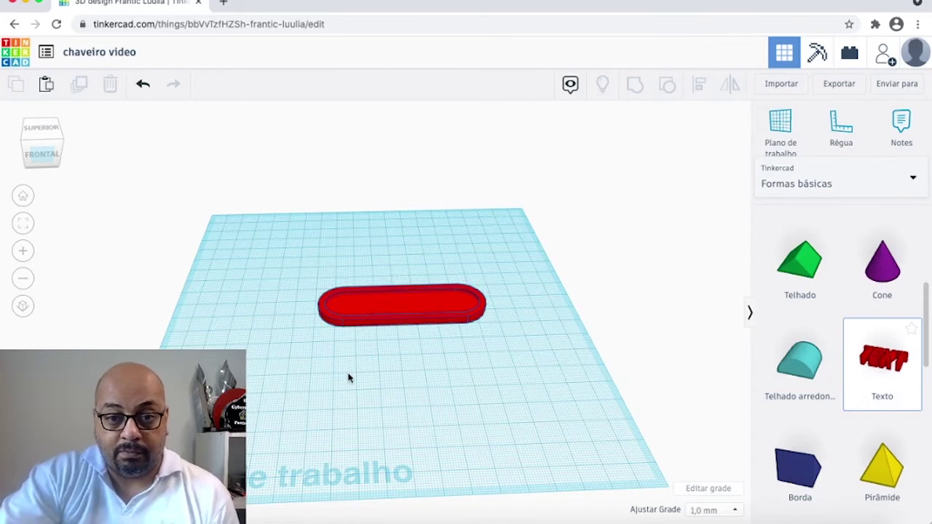
pyautogui.click(352, 377)
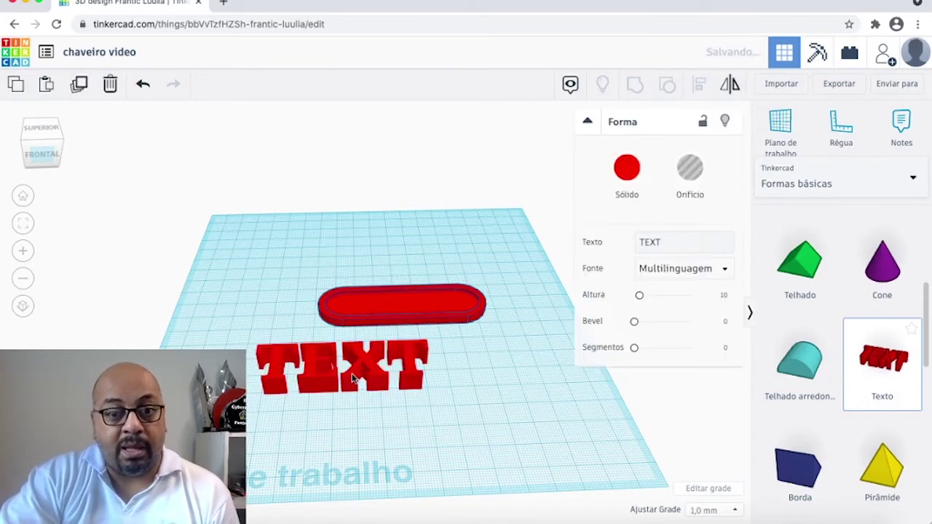
pyautogui.click(660, 241)
pyautogui.moveTo(661, 241); pyautogui.dragTo(545, 246)
pyautogui.press('Return')
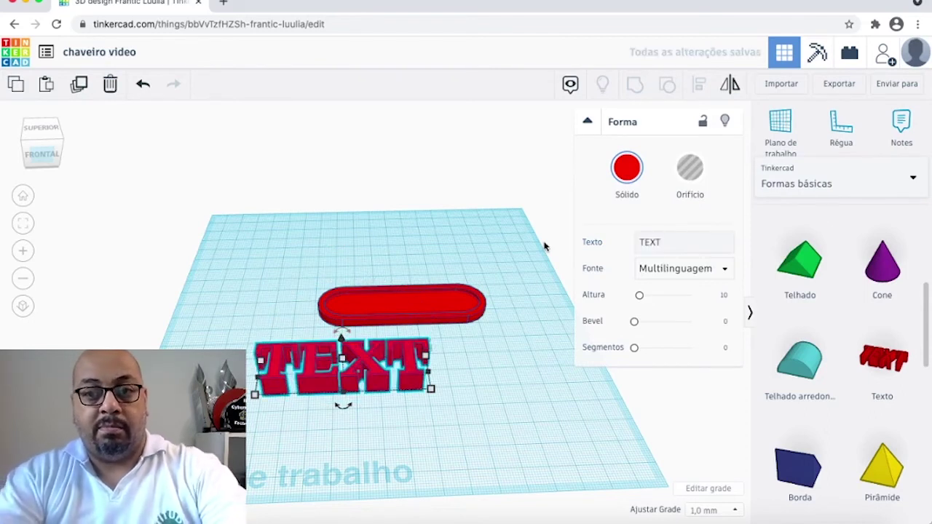
pyautogui.click(661, 241)
pyautogui.moveTo(661, 241); pyautogui.dragTo(598, 245)
pyautogui.press('Return')
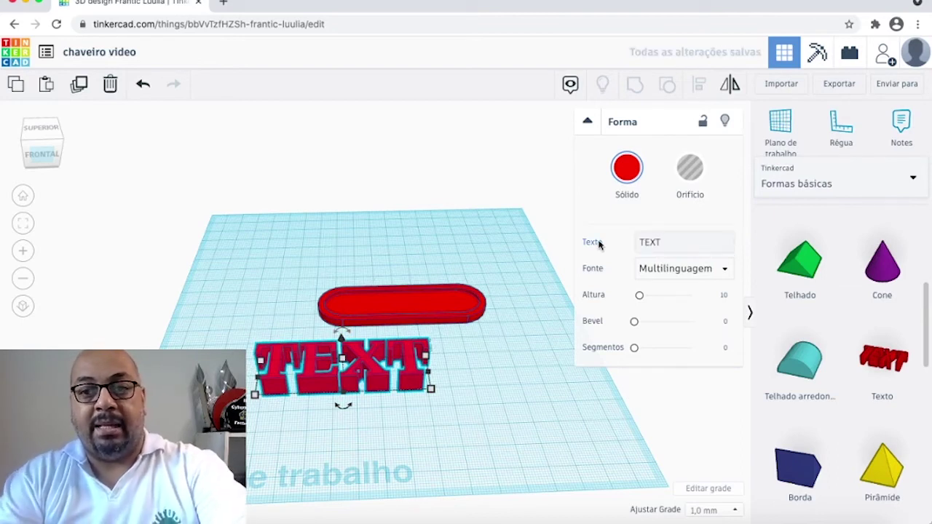
# - Replace the text shape's wording with the keychain owner's first name and choose the Sans font
pyautogui.press('r')
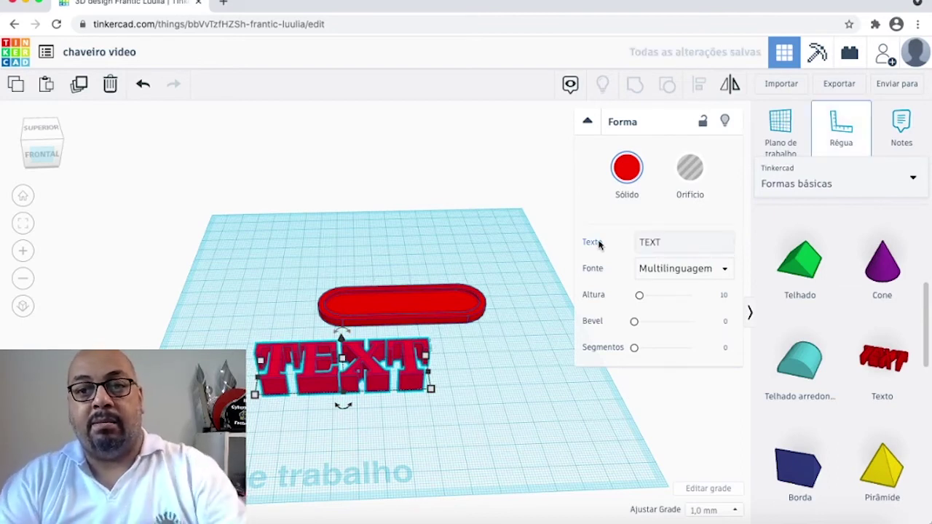
pyautogui.click(663, 241)
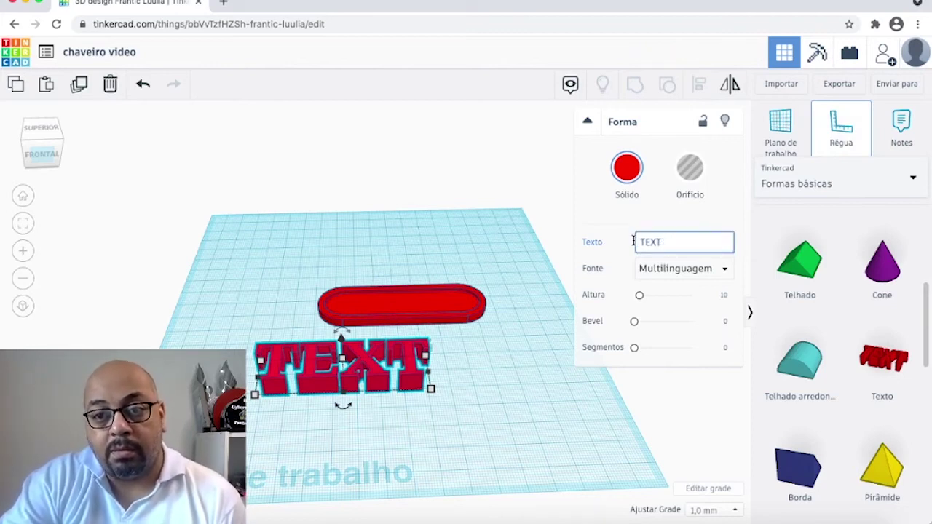
pyautogui.click(698, 245)
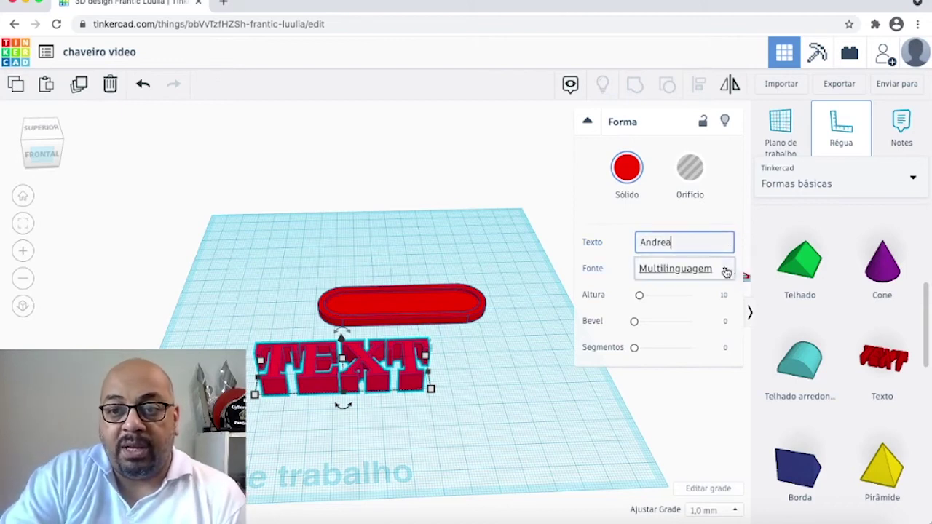
pyautogui.click(726, 272)
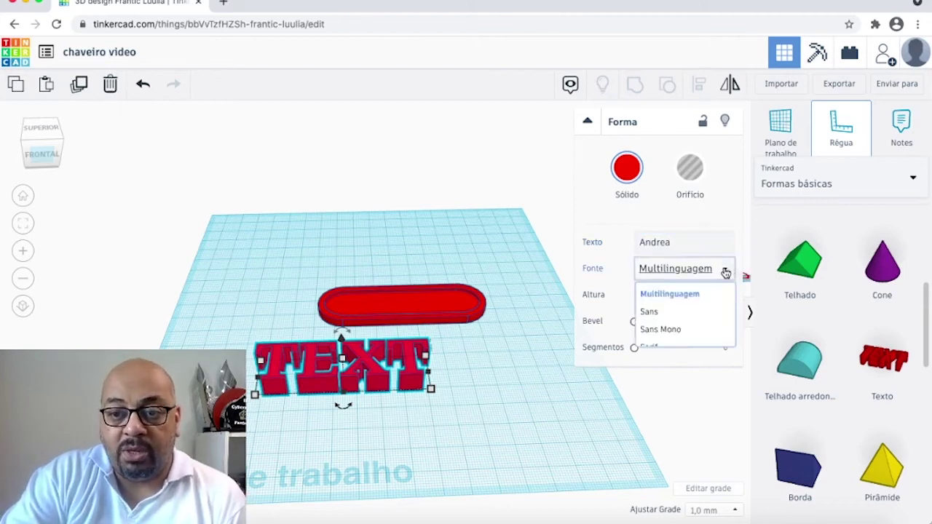
pyautogui.click(691, 313)
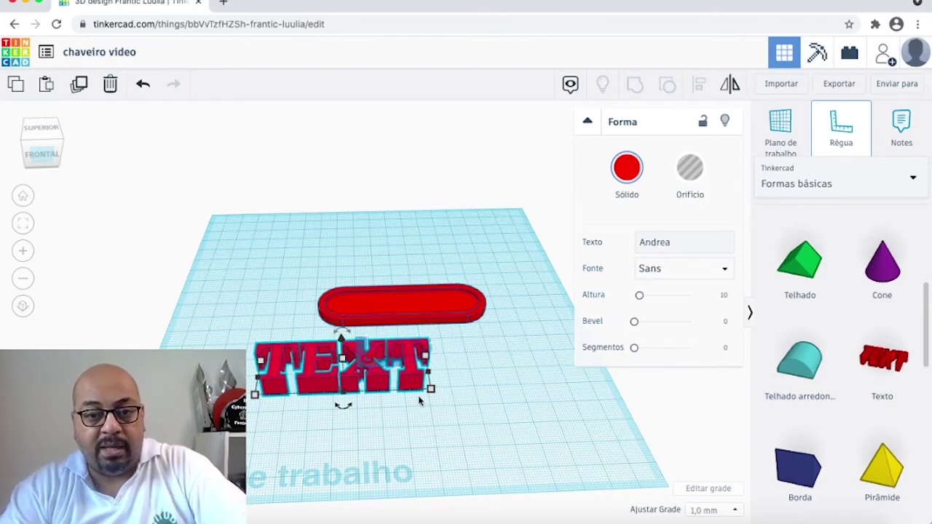
# - Scale the name text down proportionally to about 66 by 14 mm and place it on the recessed plate
pyautogui.moveTo(431, 390)
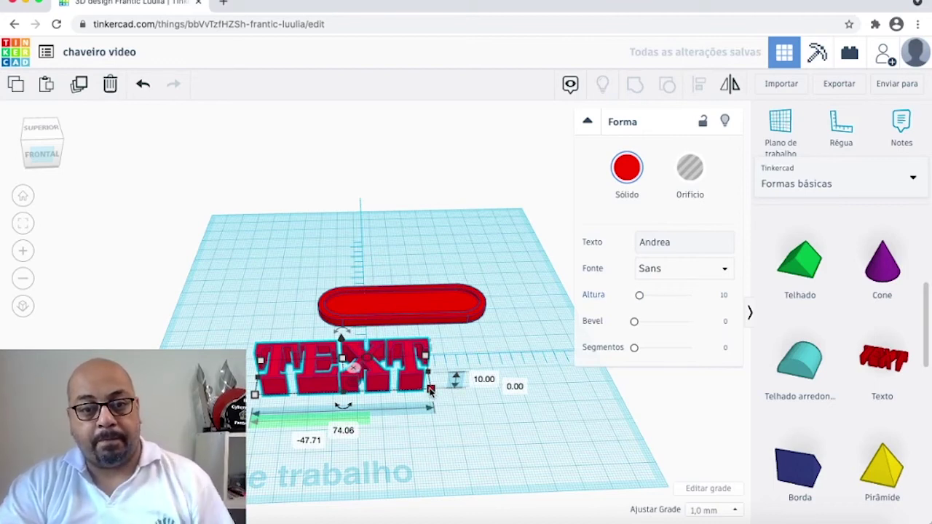
pyautogui.moveTo(431, 390); pyautogui.dragTo(396, 382)
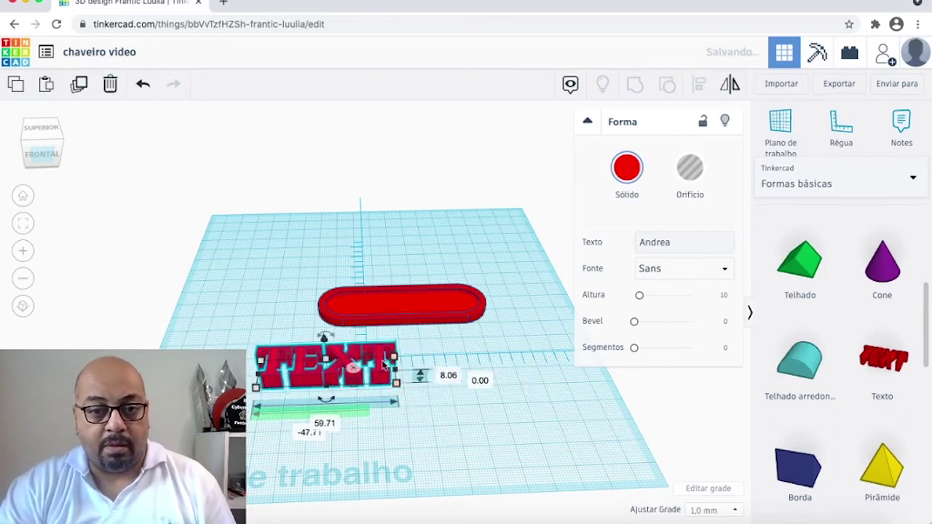
pyautogui.click(694, 244)
pyautogui.keyDown('shift'); pyautogui.click(659, 244); pyautogui.keyUp('shift')
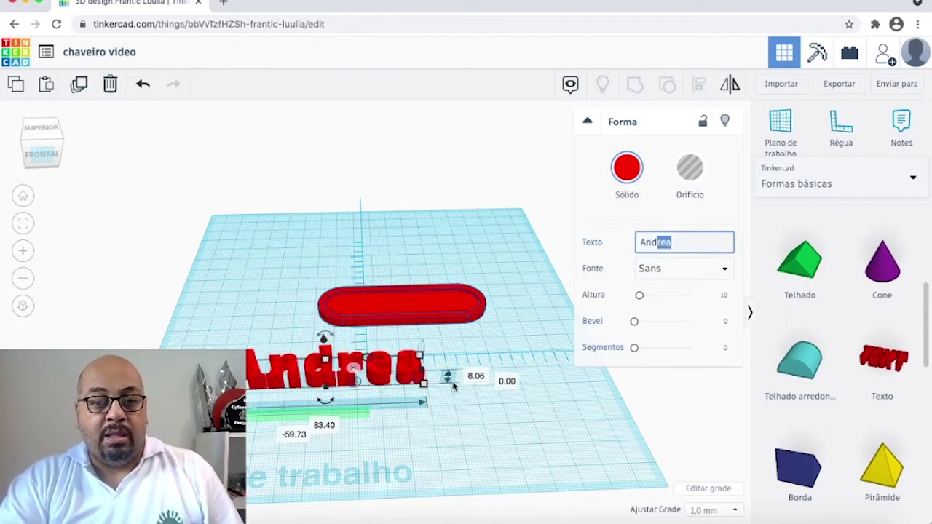
pyautogui.moveTo(423, 388); pyautogui.dragTo(437, 304)
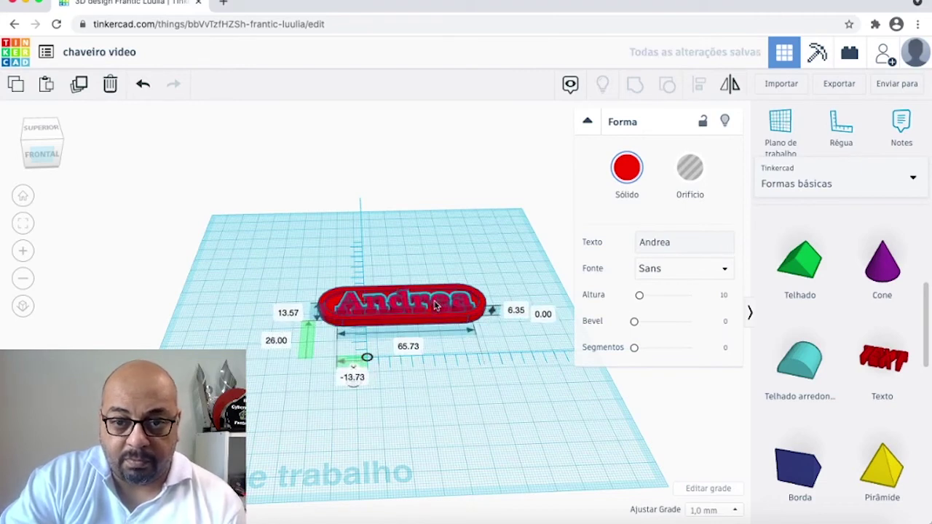
pyautogui.moveTo(437, 304); pyautogui.dragTo(436, 304)
# - From the top view, shrink the name text proportionally to about 61 by 12.5 mm inside the plate's recess
pyautogui.moveTo(43, 155); pyautogui.dragTo(40, 162)
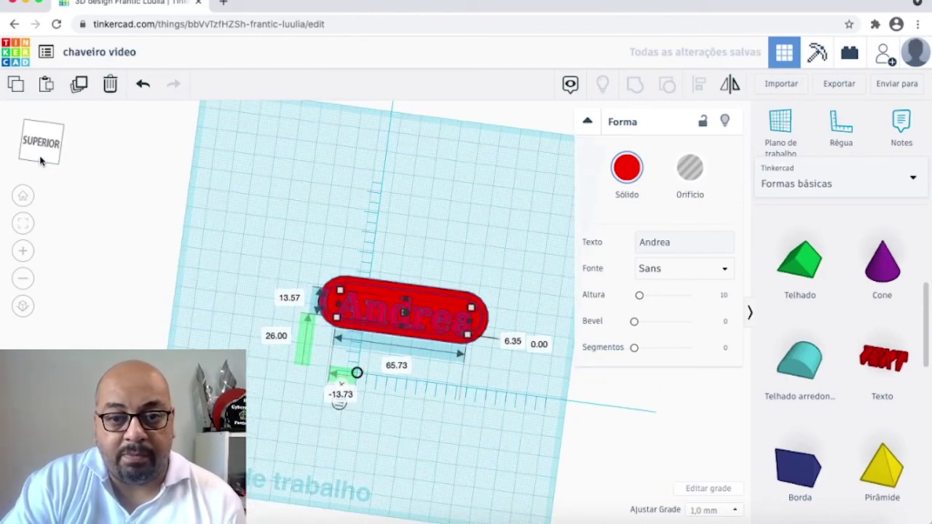
pyautogui.click(41, 161)
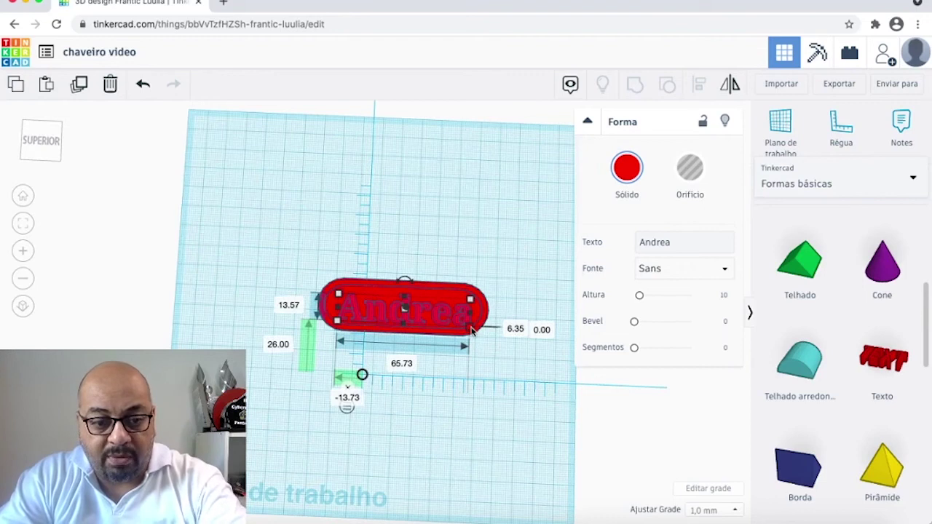
pyautogui.moveTo(468, 327); pyautogui.dragTo(463, 325)
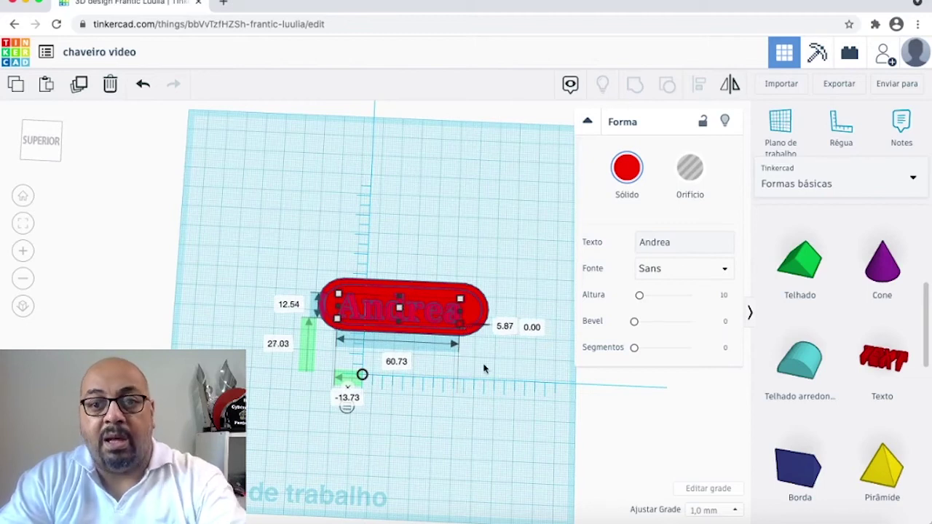
pyautogui.click(481, 405)
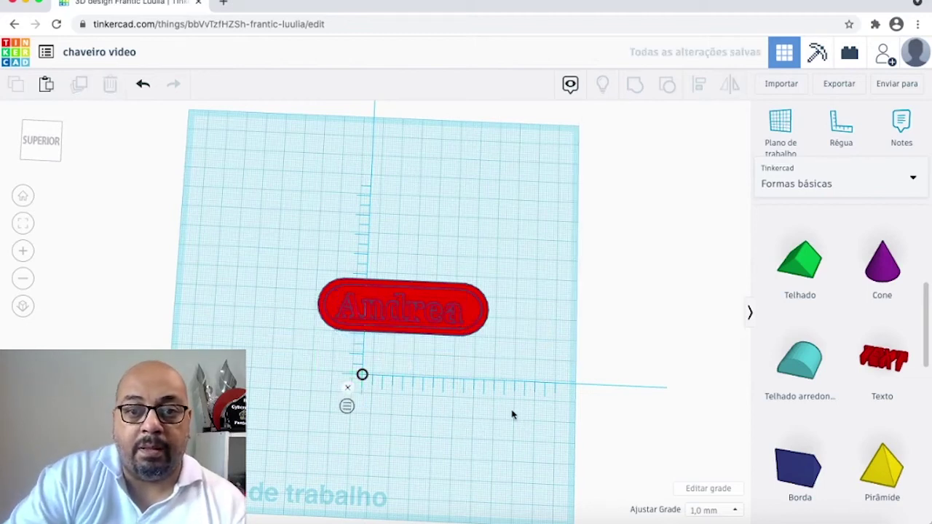
# - Centre the name text and the recessed plate on each other along both their length and width
pyautogui.moveTo(292, 262); pyautogui.dragTo(530, 381)
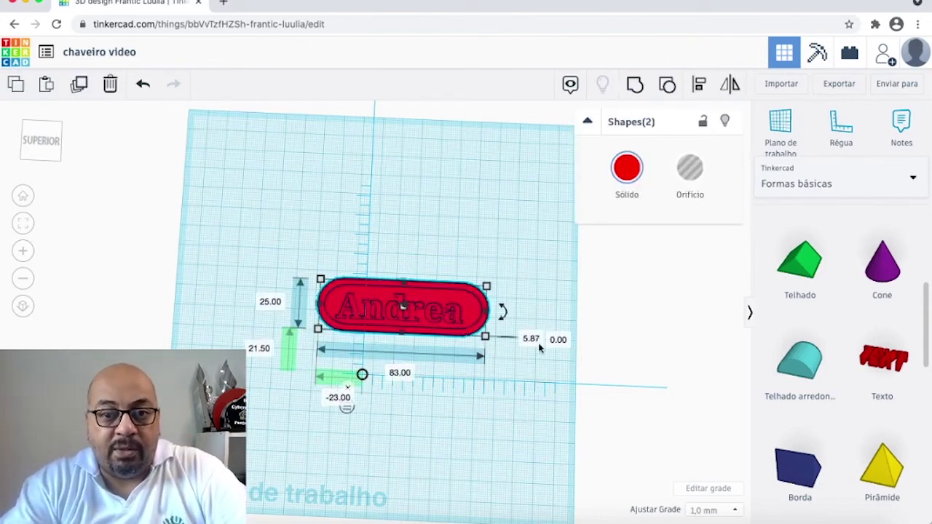
pyautogui.click(695, 86)
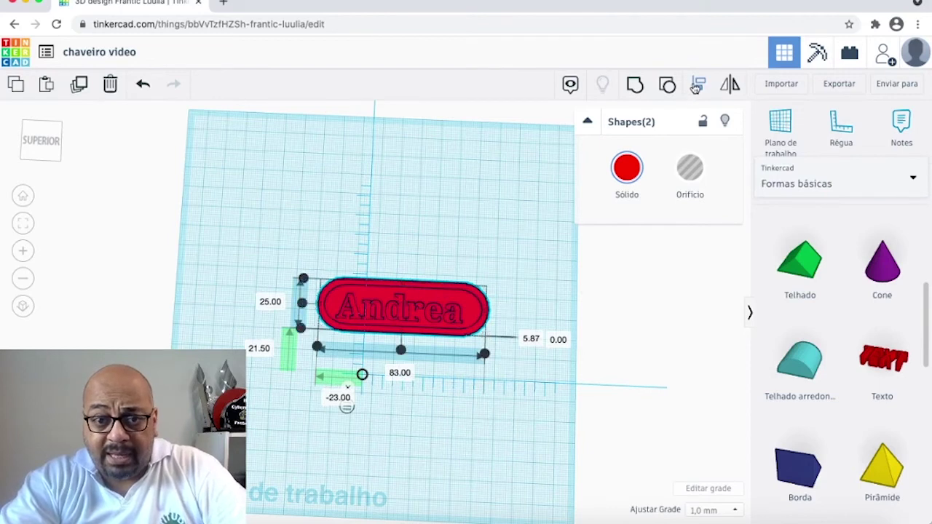
pyautogui.click(401, 353)
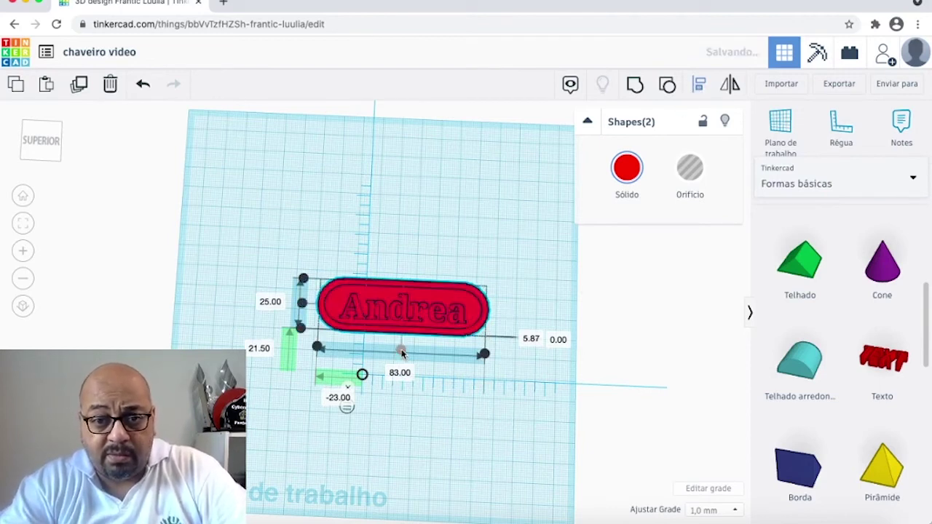
pyautogui.click(302, 305)
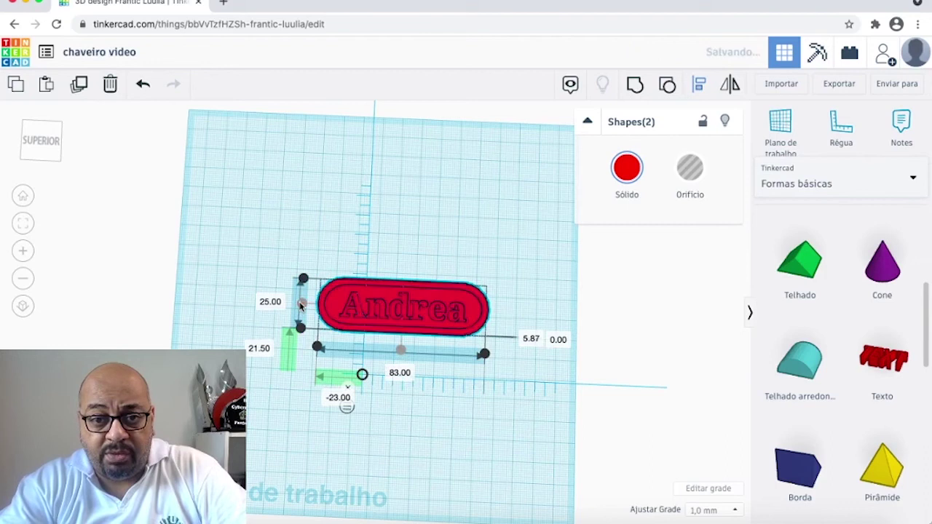
pyautogui.click(464, 252)
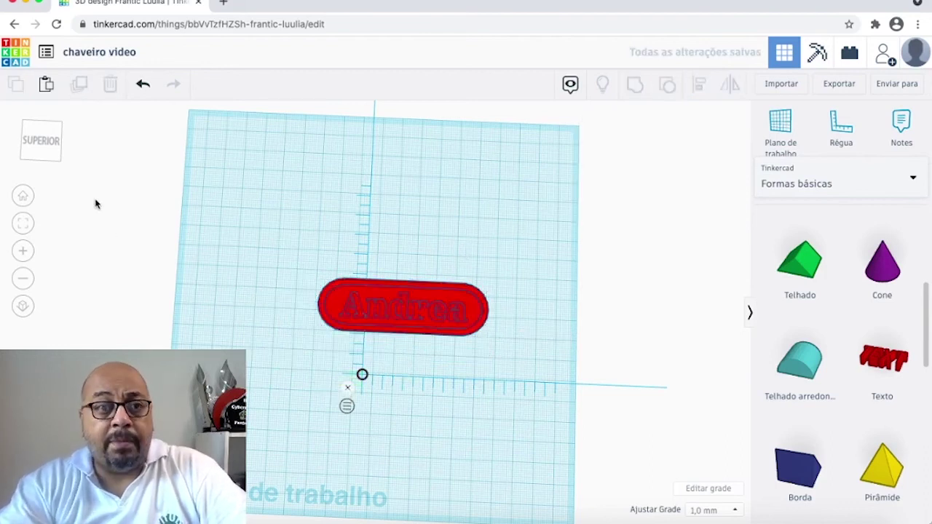
# - Set the name text's height to 4 mm
pyautogui.click(40, 153)
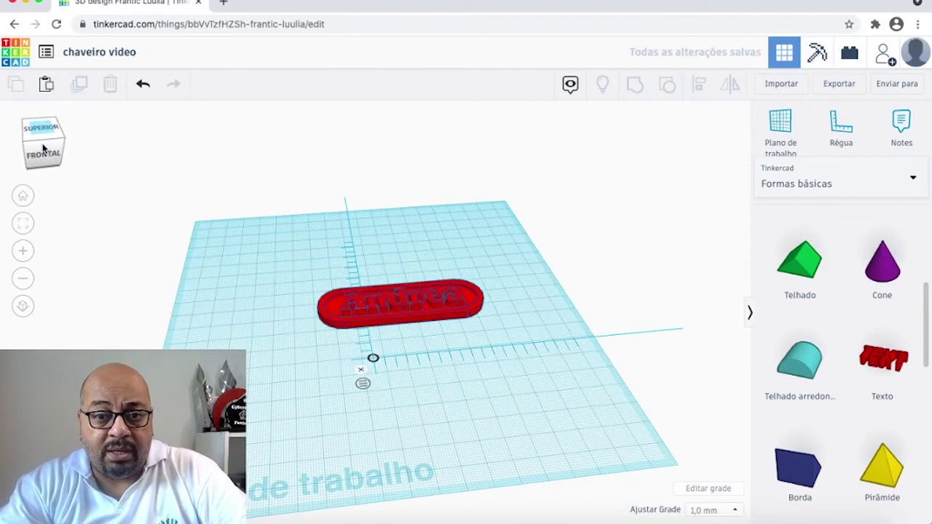
pyautogui.click(359, 307)
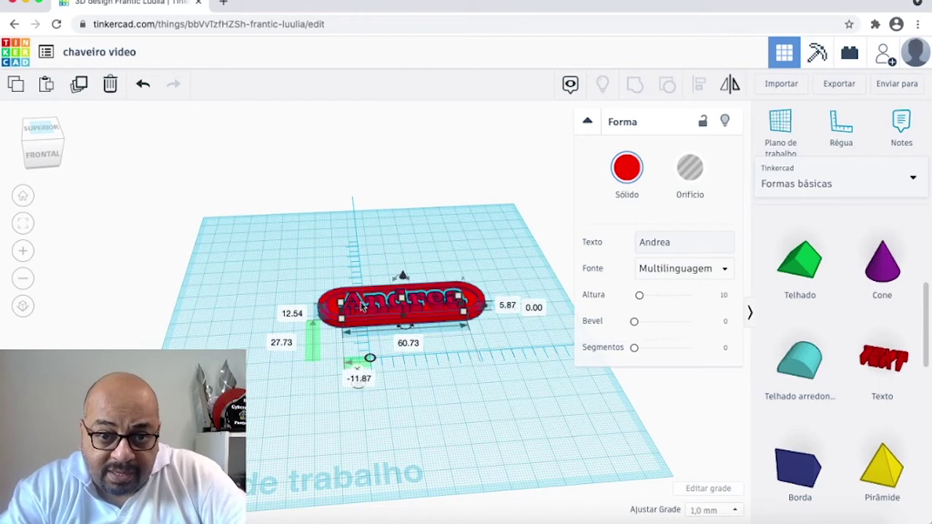
pyautogui.click(507, 306)
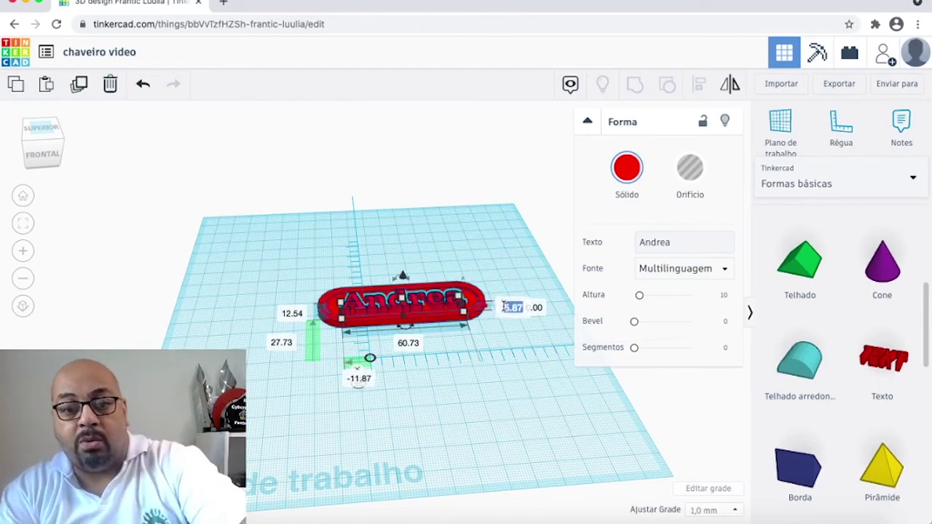
pyautogui.write('4')
pyautogui.press('Return')
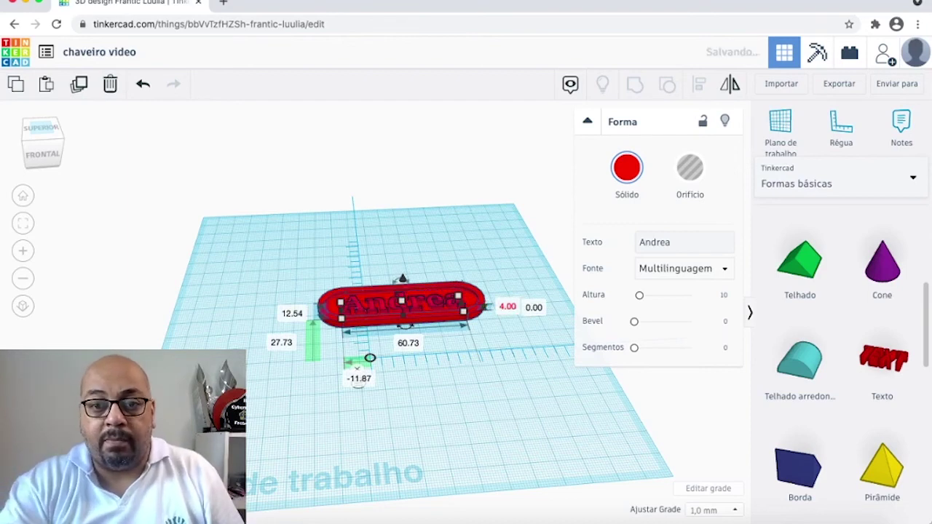
# - Group the name text and the recessed plate into one object
pyautogui.click(289, 276)
pyautogui.moveTo(481, 320); pyautogui.dragTo(530, 358)
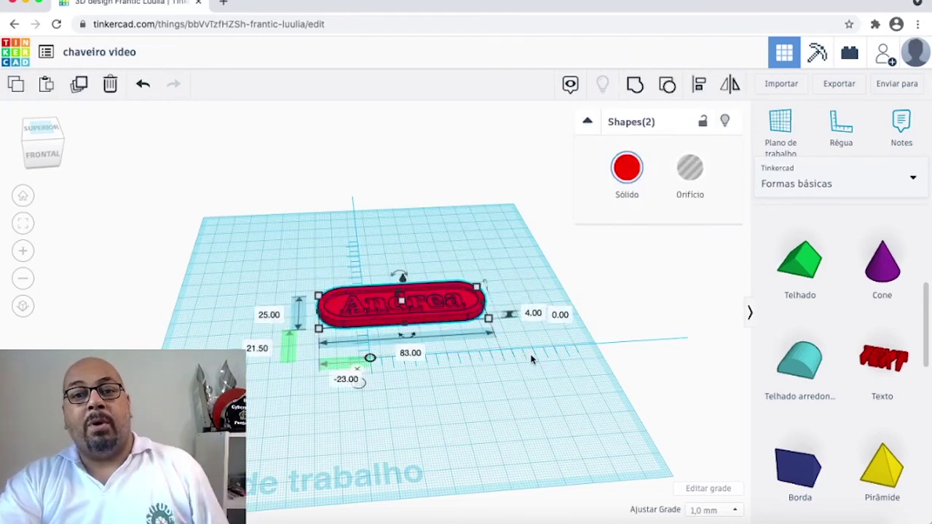
pyautogui.click(634, 87)
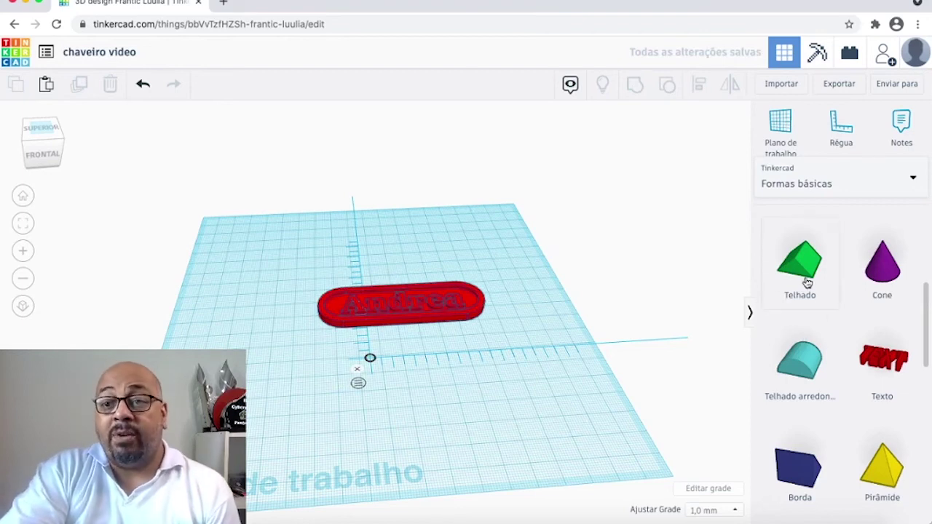
# - Add a solid cylinder to the workplane behind the keychain plate, near the start of the name
pyautogui.scroll(5, 806, 282)
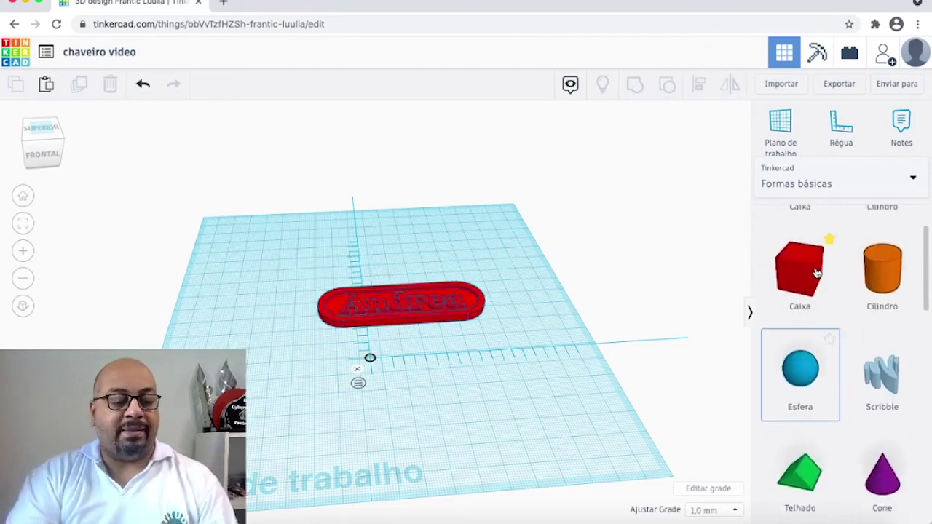
pyautogui.scroll(1, 816, 272)
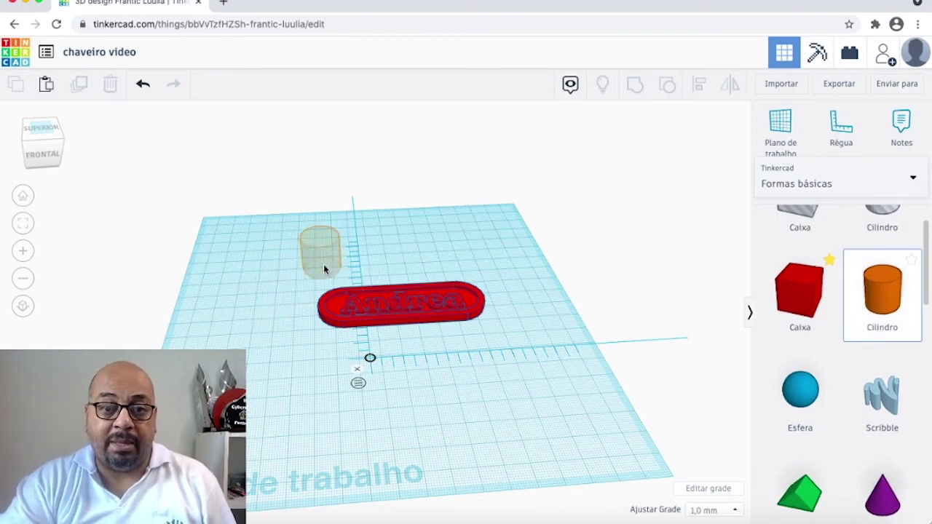
pyautogui.click(380, 255)
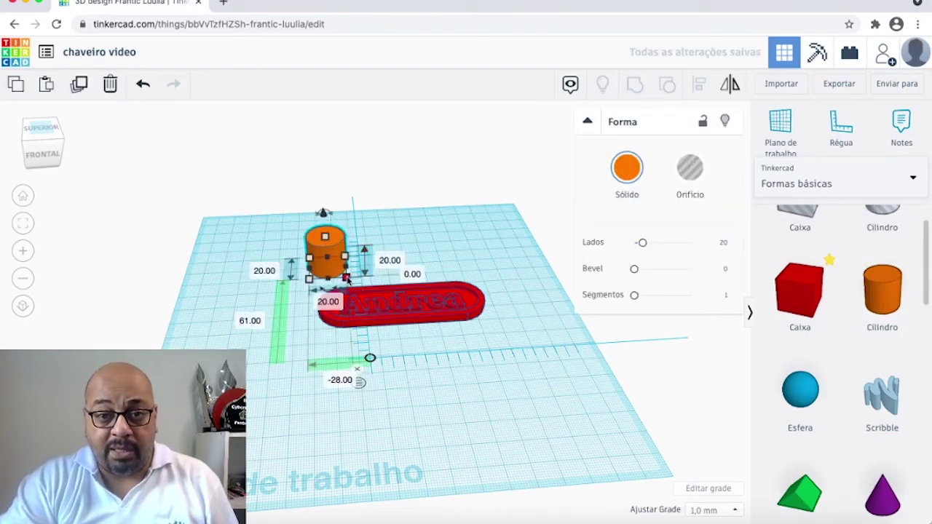
# - Set both horizontal dimensions of the cylinder to 4 mm
pyautogui.click(388, 261)
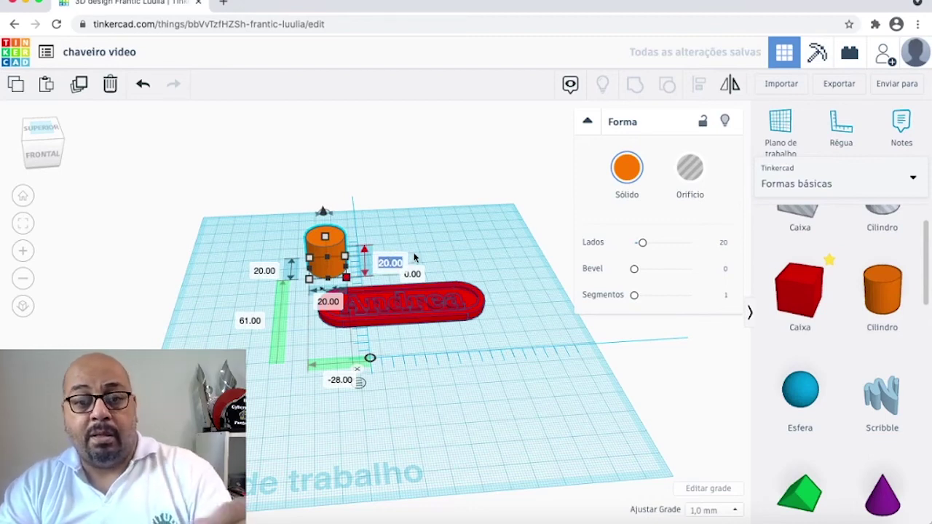
pyautogui.click(267, 272)
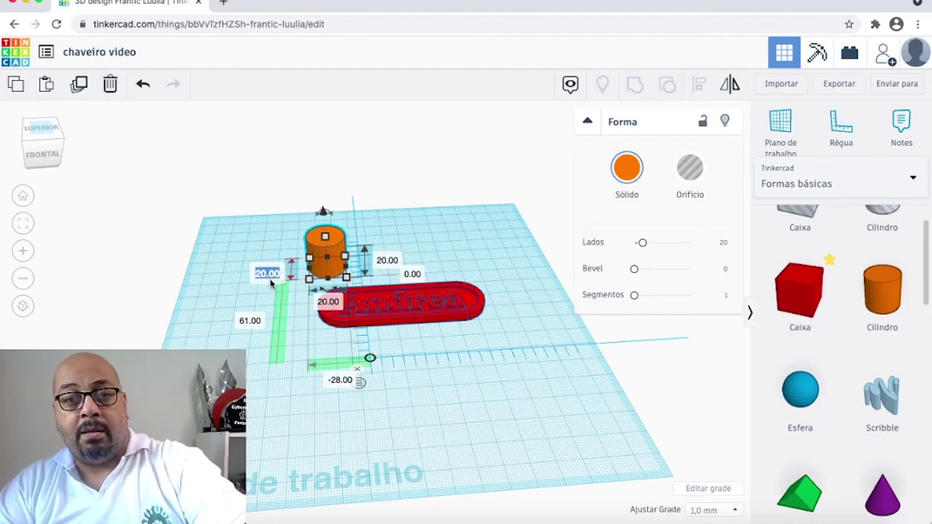
pyautogui.press('Return')
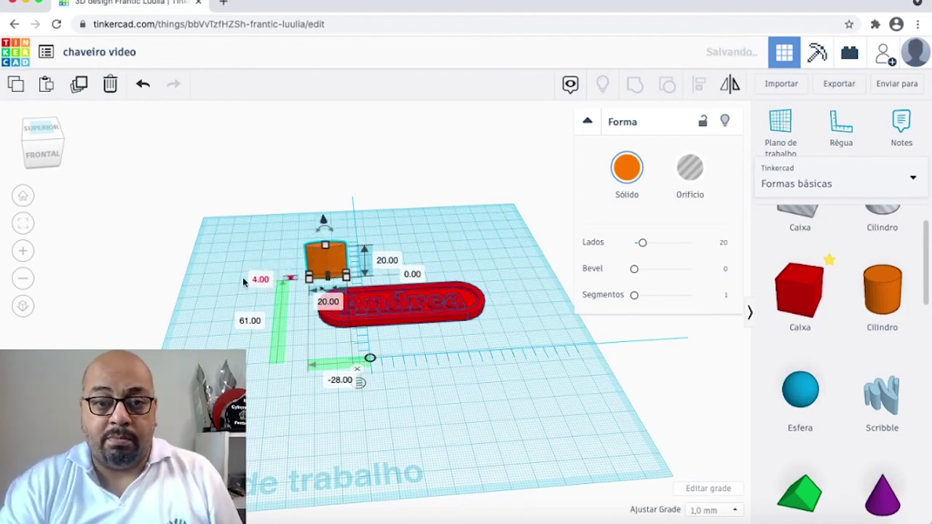
pyautogui.click(336, 300)
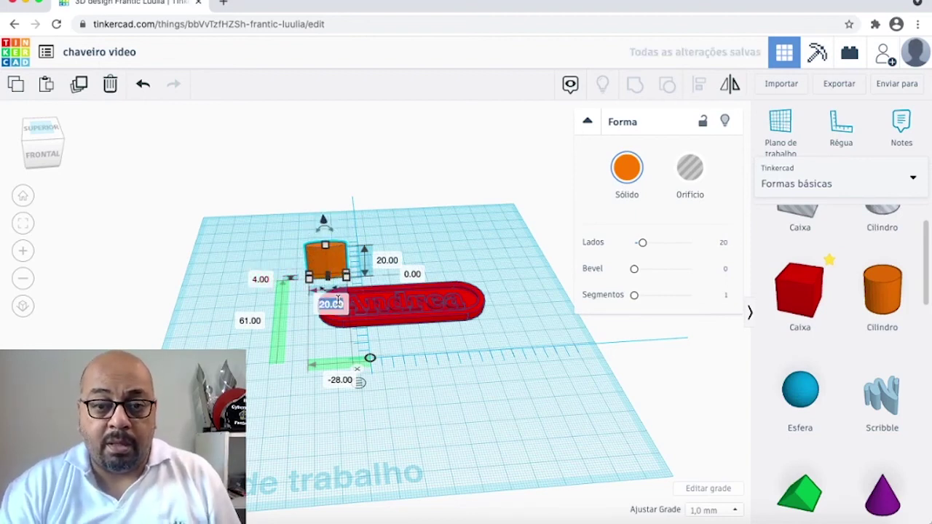
pyautogui.write('4')
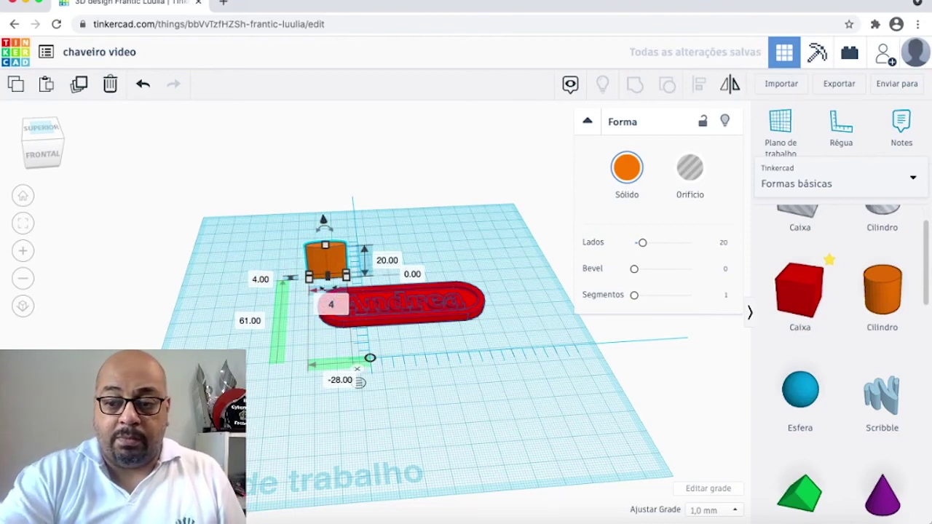
pyautogui.press('Return')
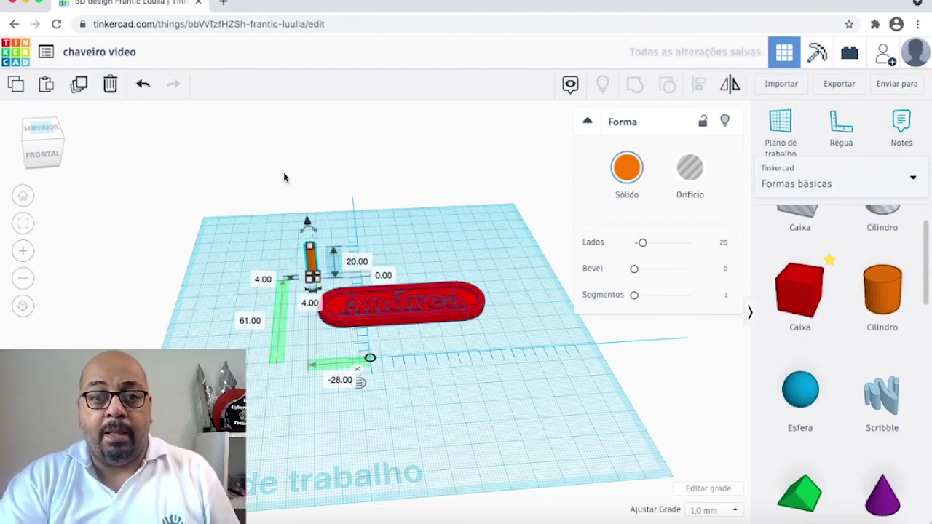
# - Move the cylinder onto the keychain plate, in the recessed area just before the name's first letter
pyautogui.scroll(-10, 313, 276)
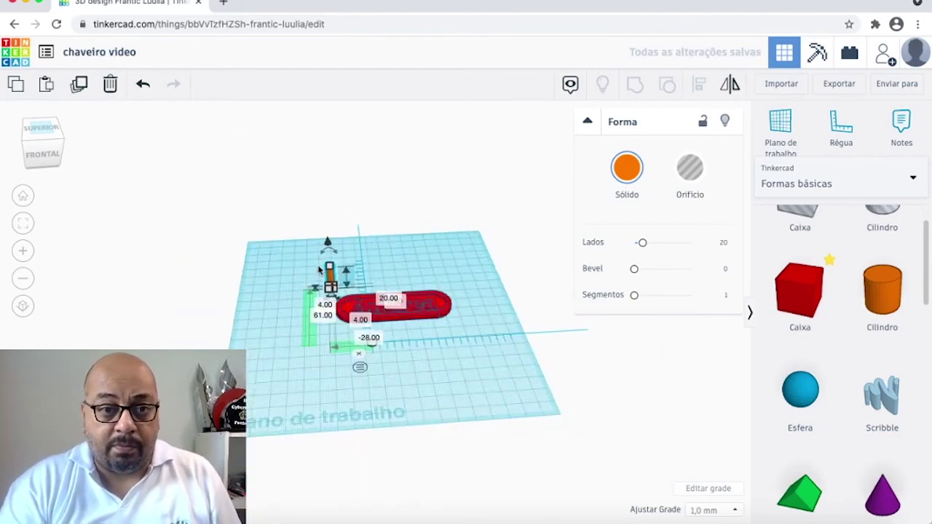
pyautogui.scroll(3, 359, 318)
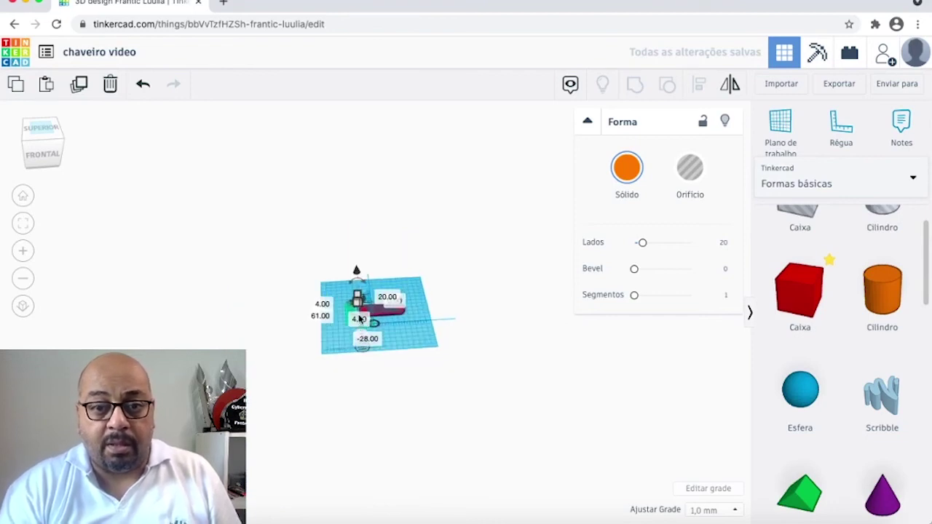
pyautogui.scroll(3, 357, 315)
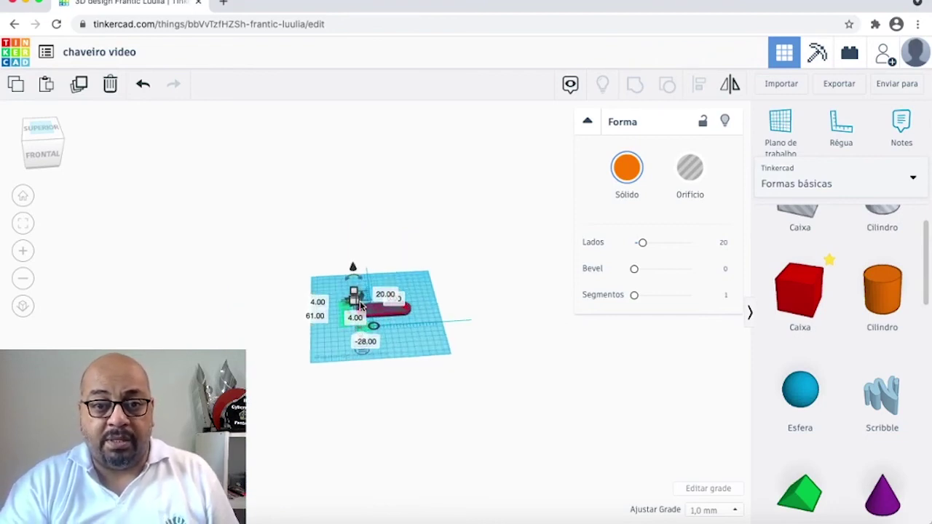
pyautogui.scroll(5, 359, 305)
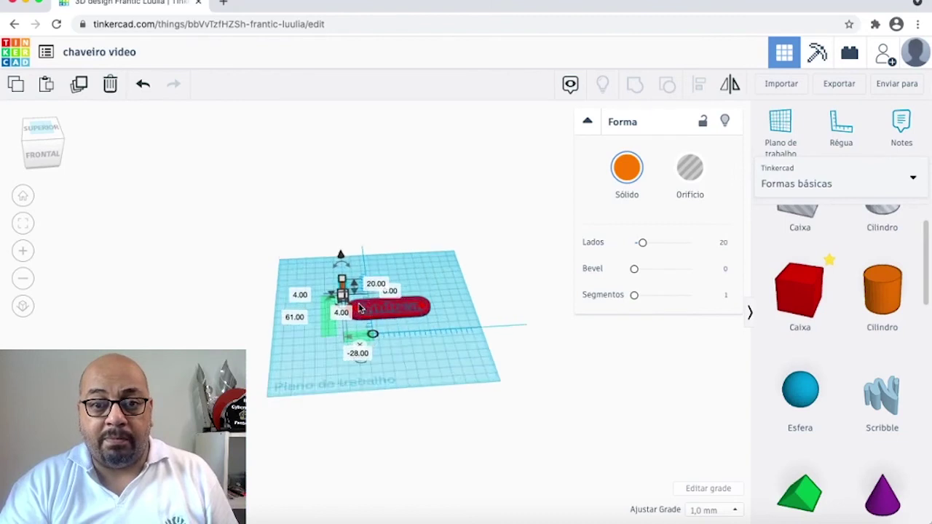
pyautogui.scroll(5, 358, 308)
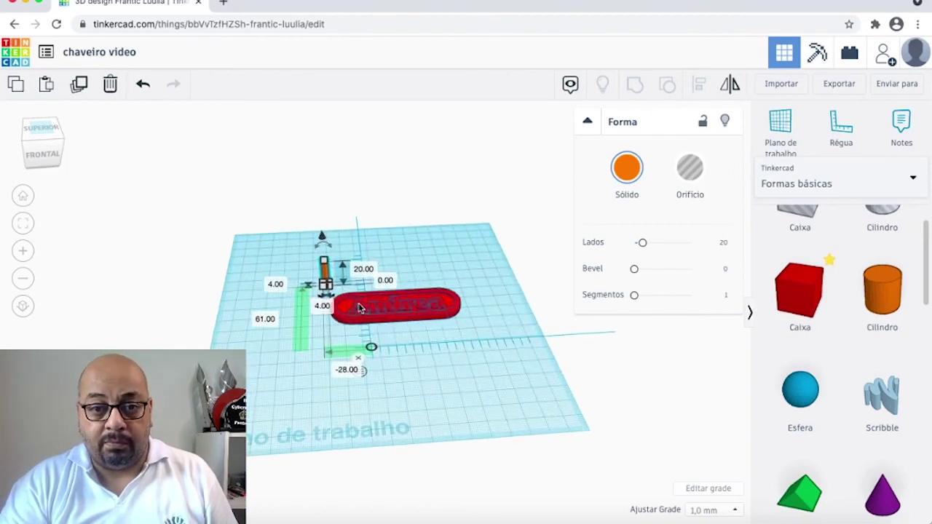
pyautogui.scroll(6, 356, 309)
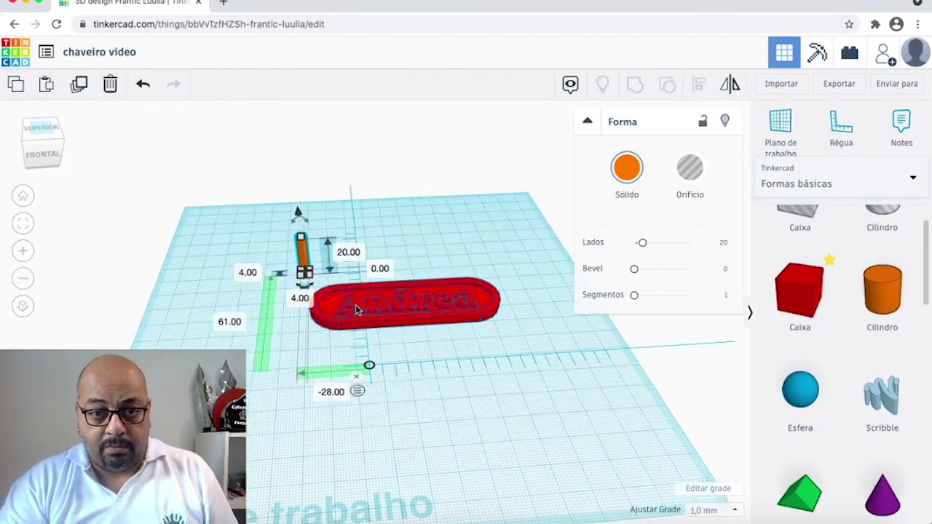
pyautogui.scroll(5, 400, 270)
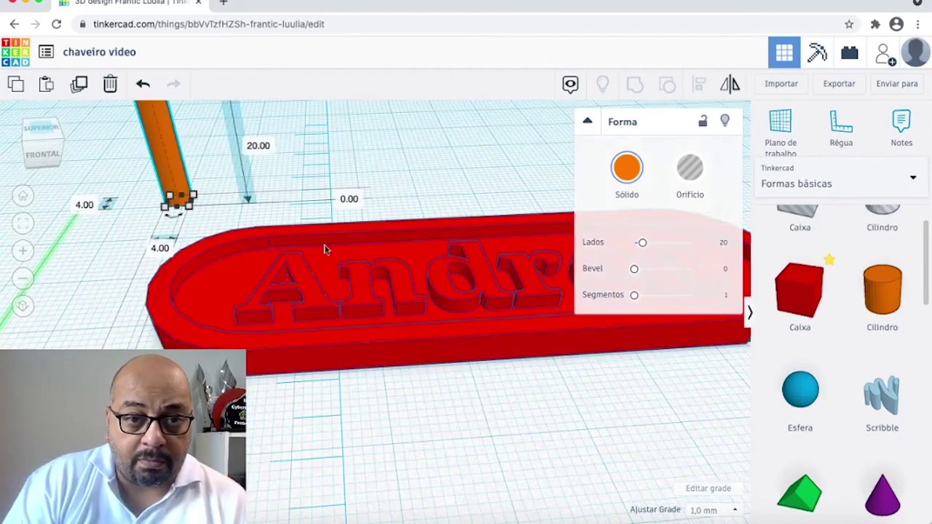
pyautogui.moveTo(173, 159); pyautogui.dragTo(170, 288)
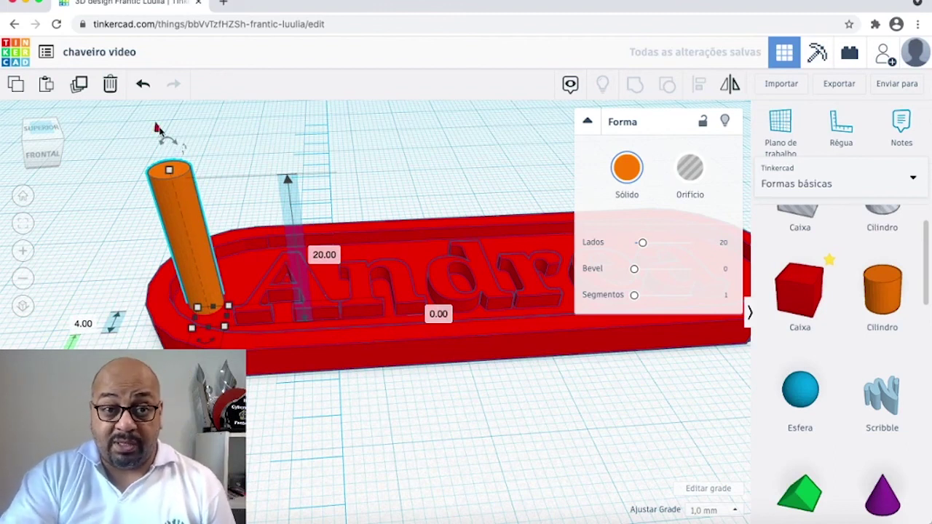
# - Lower the cylinder to 3 mm below the workplane and check from below that it passes through the plate
pyautogui.moveTo(163, 141); pyautogui.dragTo(173, 167)
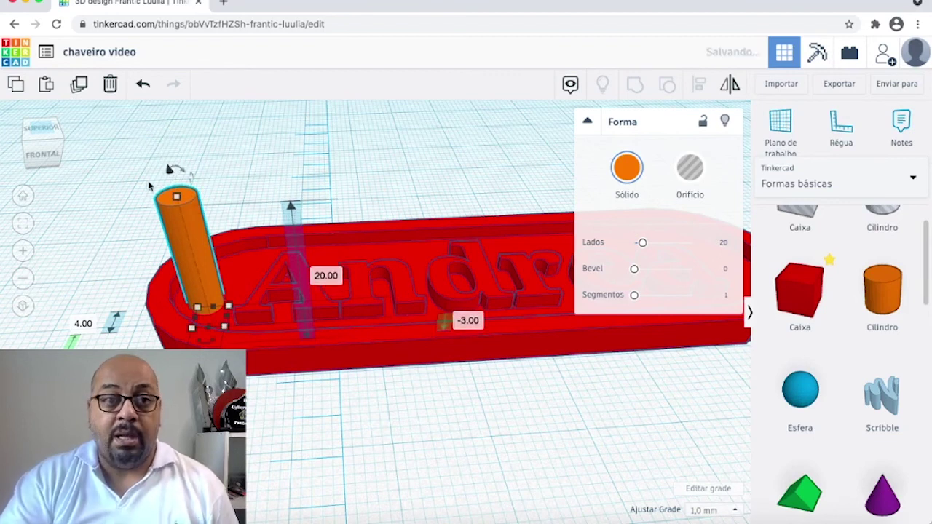
pyautogui.click(43, 149)
pyautogui.click(45, 144)
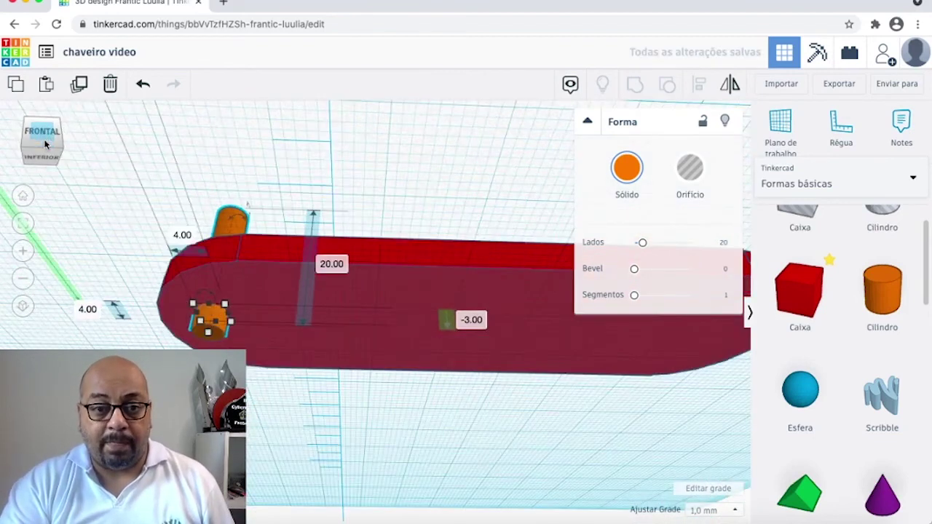
pyautogui.click(43, 153)
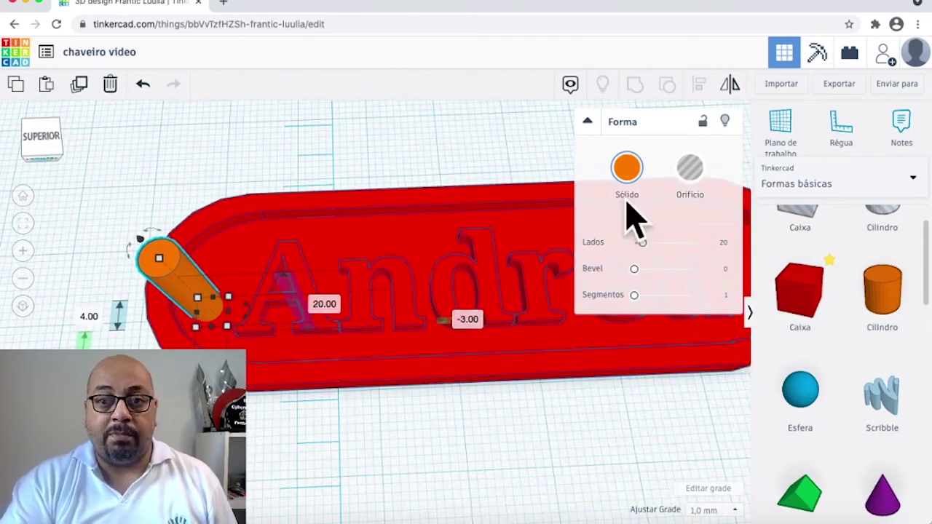
# - Turn the cylinder into a hole and group it with the plate to cut the keyring opening
pyautogui.click(692, 169)
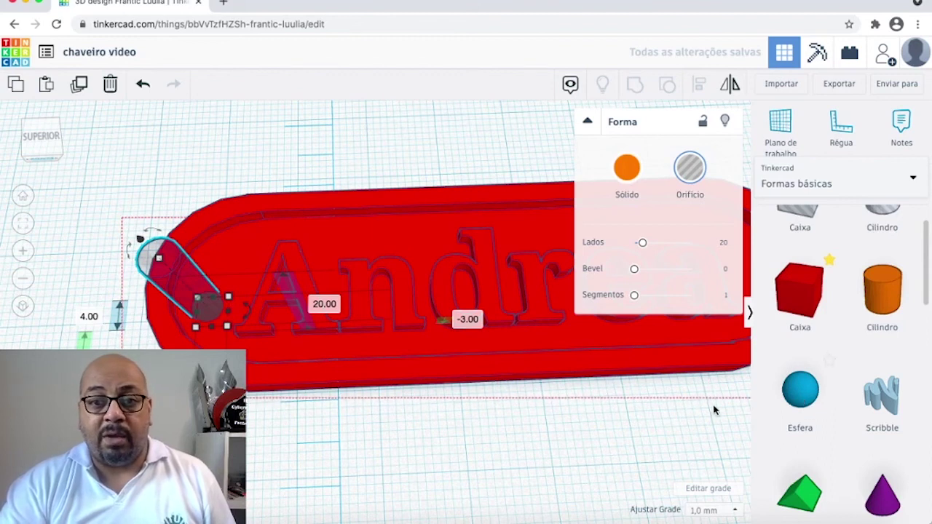
pyautogui.moveTo(714, 409); pyautogui.dragTo(716, 409)
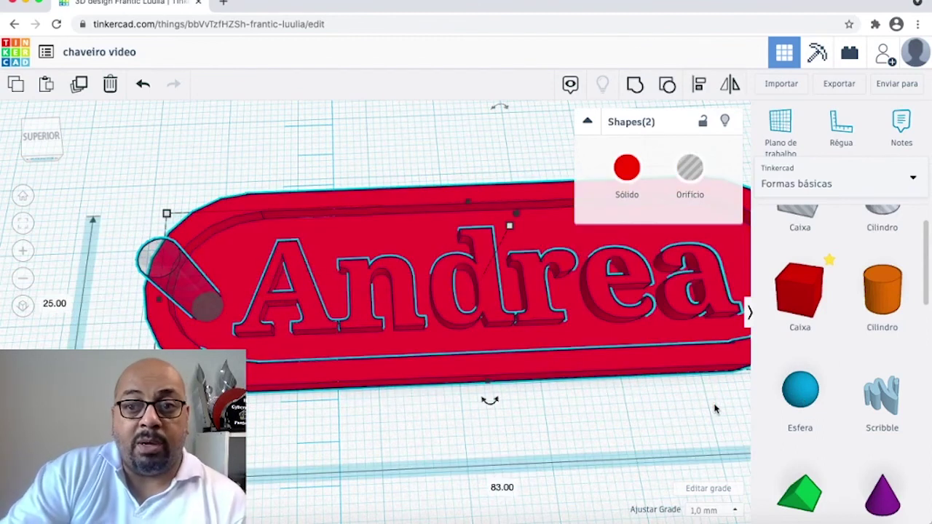
pyautogui.click(634, 85)
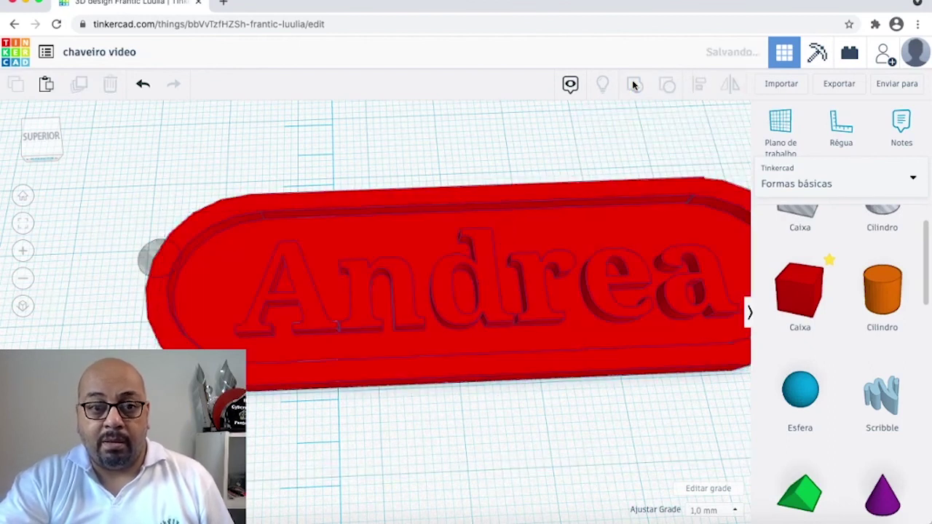
pyautogui.click(202, 273)
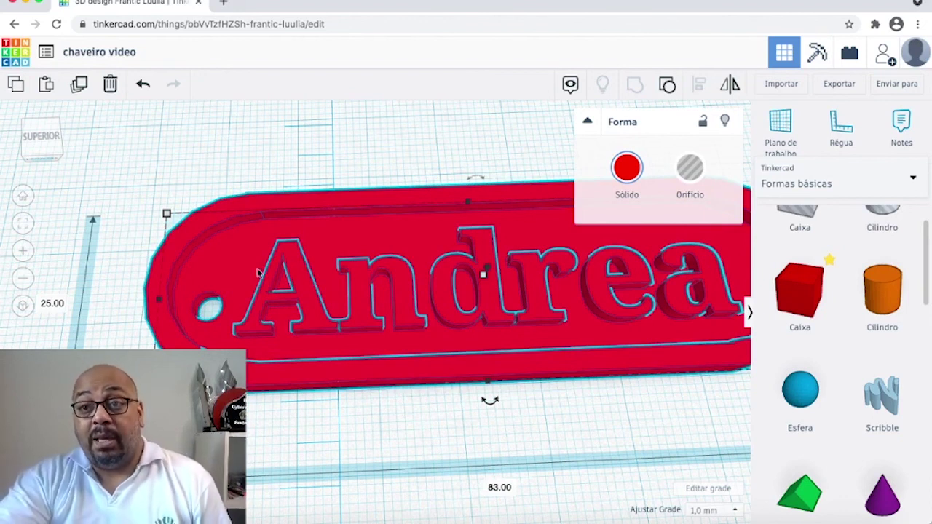
# - Export everything in the design as an STL file for 3D printing
pyautogui.click(839, 84)
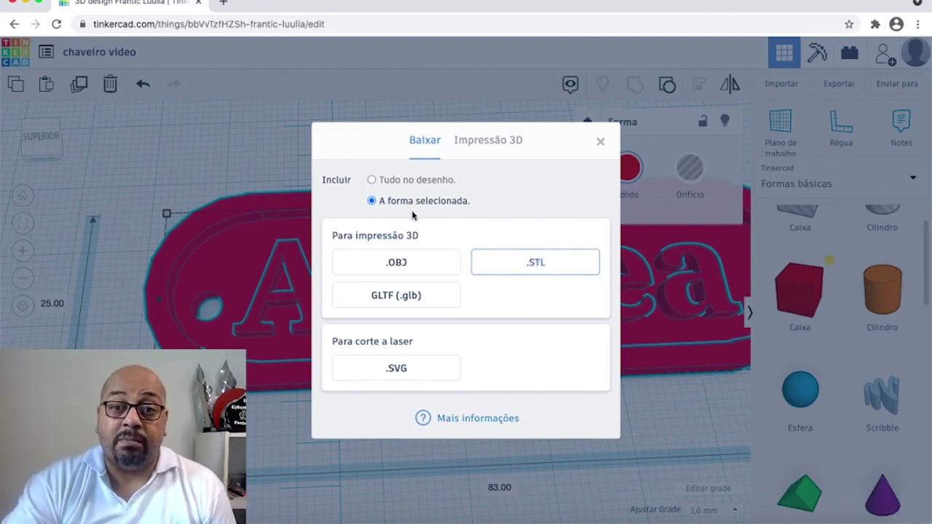
pyautogui.click(371, 181)
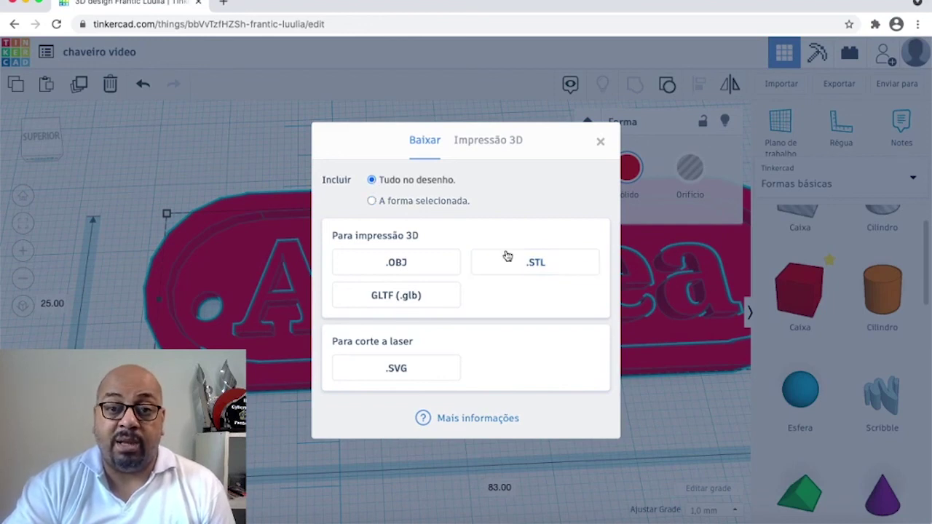
pyautogui.click(527, 263)
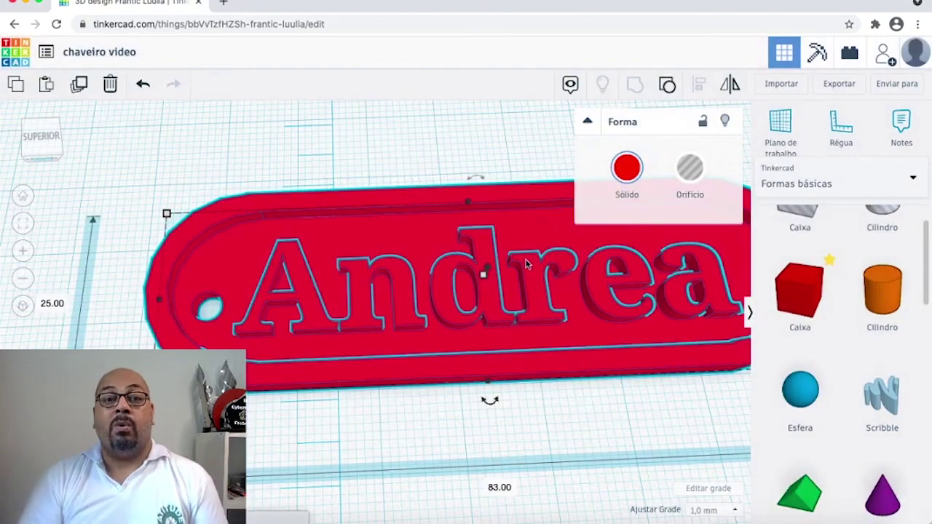